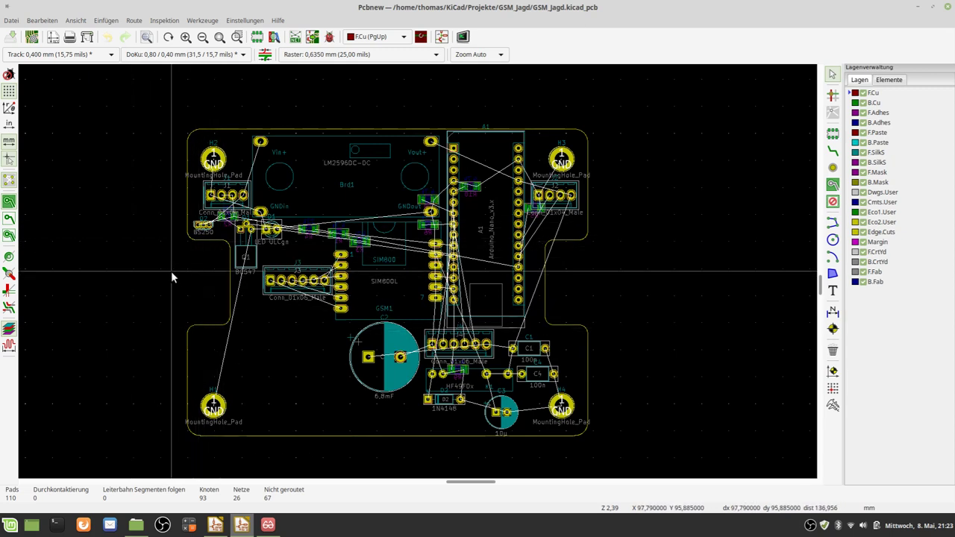
Switch between the enclosure datasheet drawing and the PCB layout to compare them.
{"action": "left_click", "coordinate": [267, 524]}
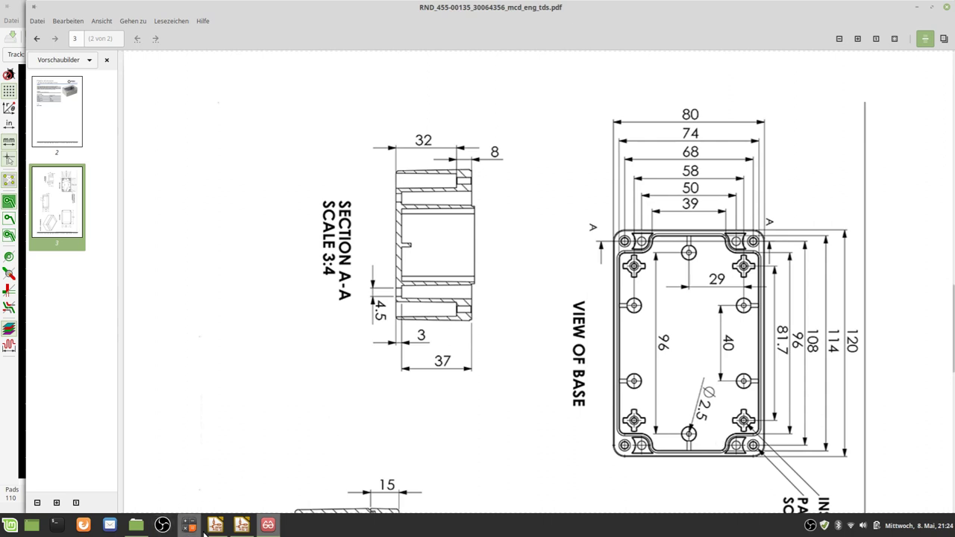
{"action": "left_click", "coordinate": [241, 524]}
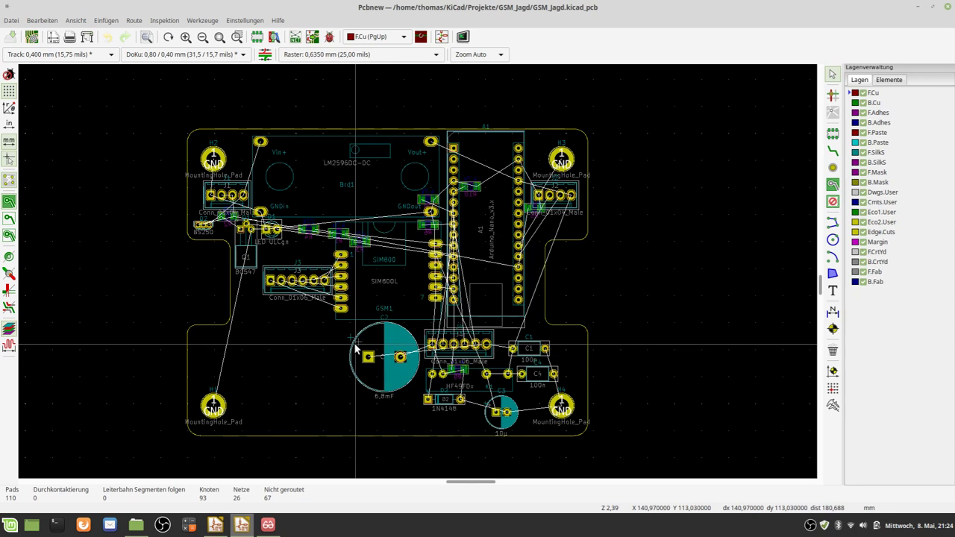
{"action": "left_click", "coordinate": [274, 527]}
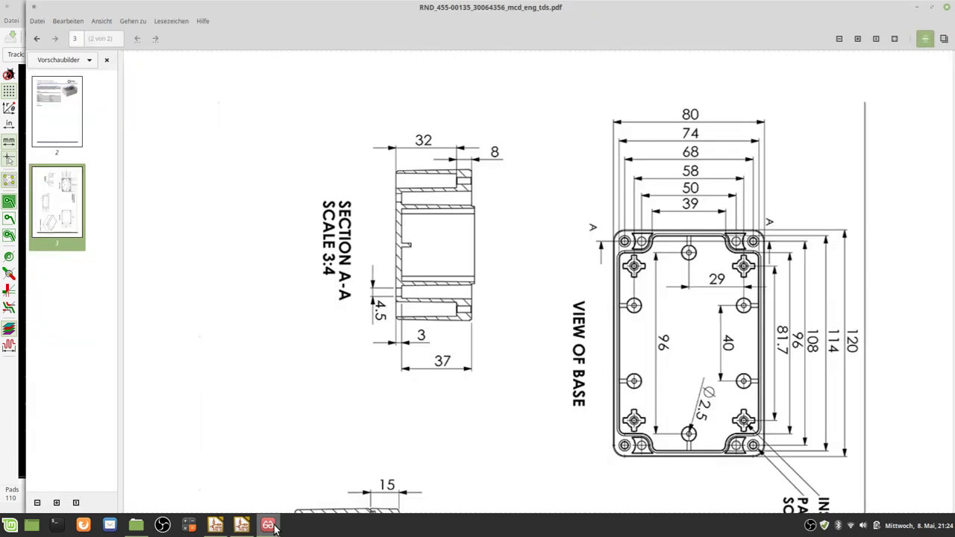
{"action": "left_click", "coordinate": [274, 527]}
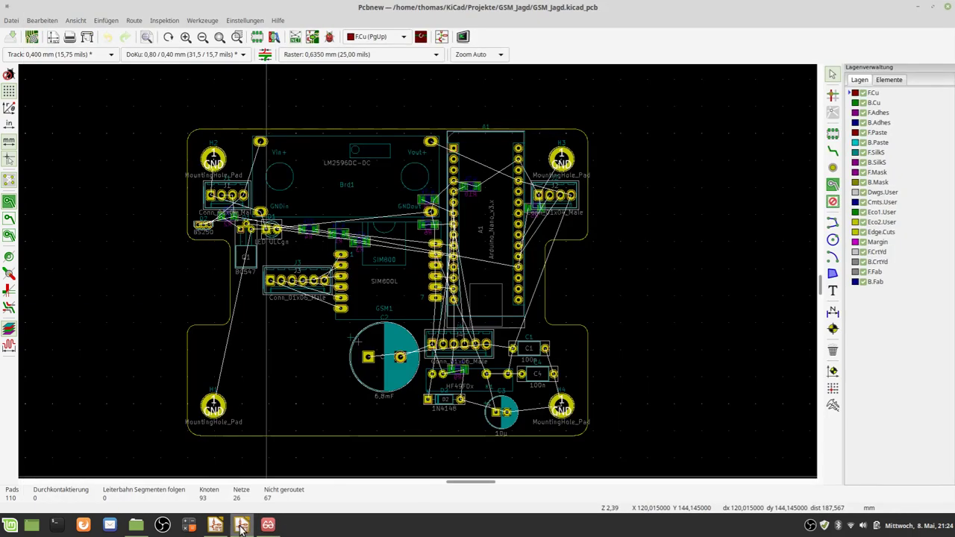
Minimize Pcbnew and the Nemo Videos window, then launch FreeCAD from the desktop.
{"action": "left_click", "coordinate": [917, 7]}
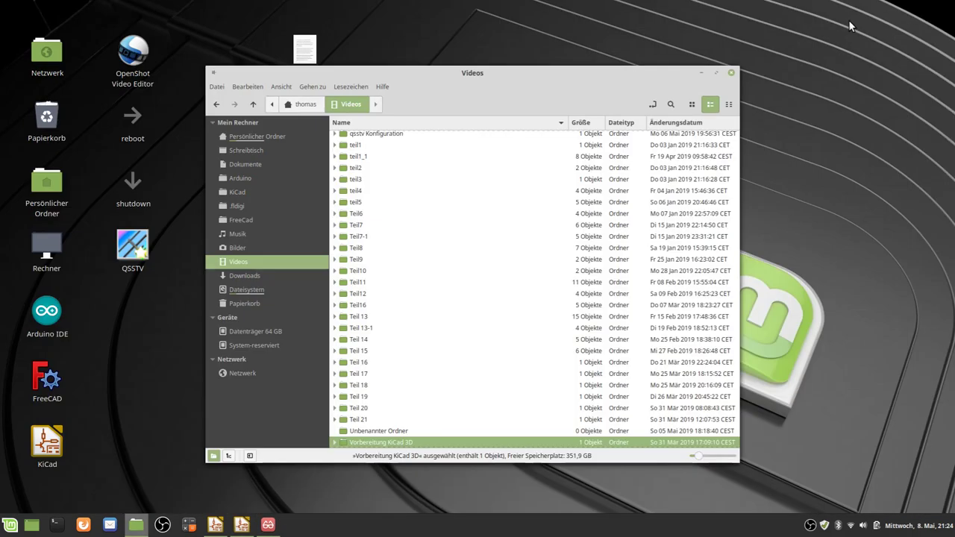
{"action": "left_click", "coordinate": [702, 73]}
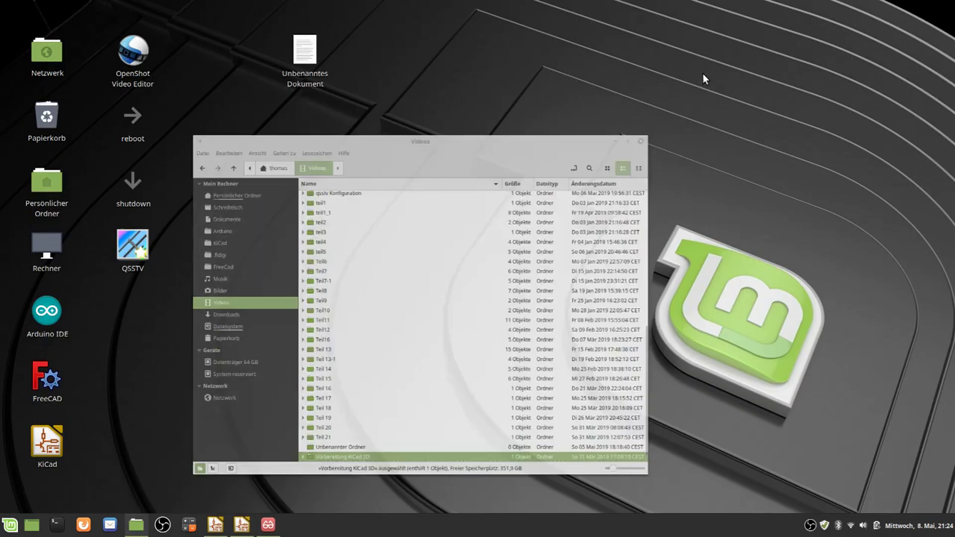
{"action": "double_click", "coordinate": [48, 381]}
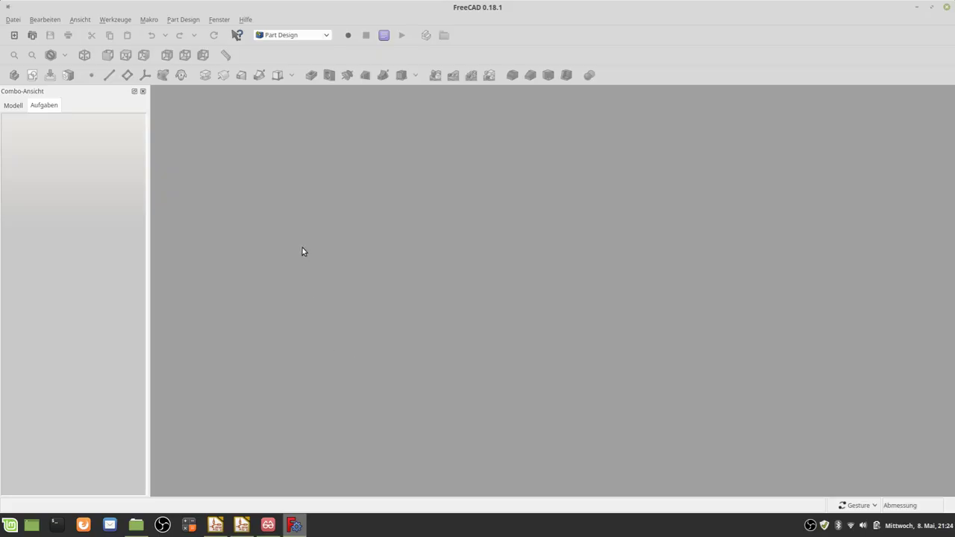
Open rnd 455-00135.FCStd_1_fertig.FCStd from the KiCad/Projekte/GSM_Jagd folder.
{"action": "left_click", "coordinate": [32, 35]}
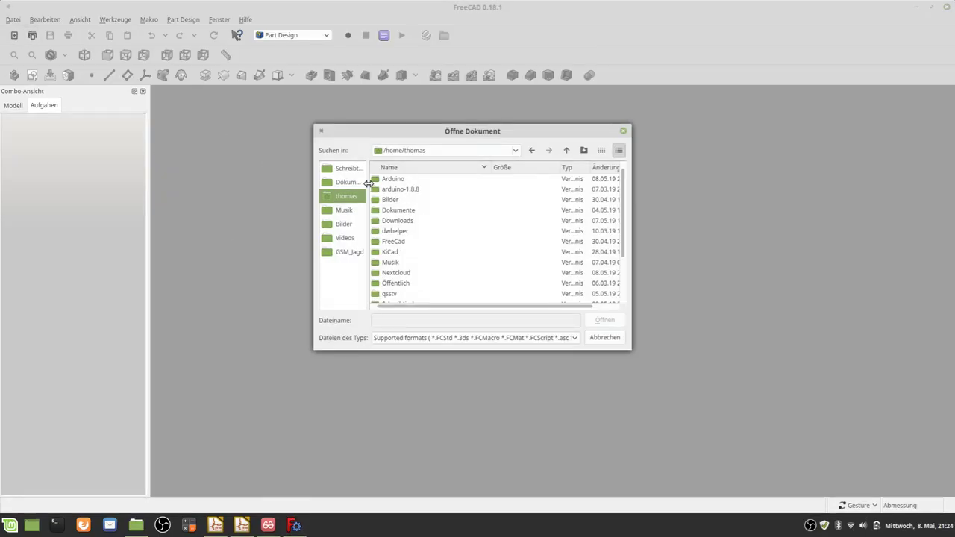
{"action": "double_click", "coordinate": [392, 253]}
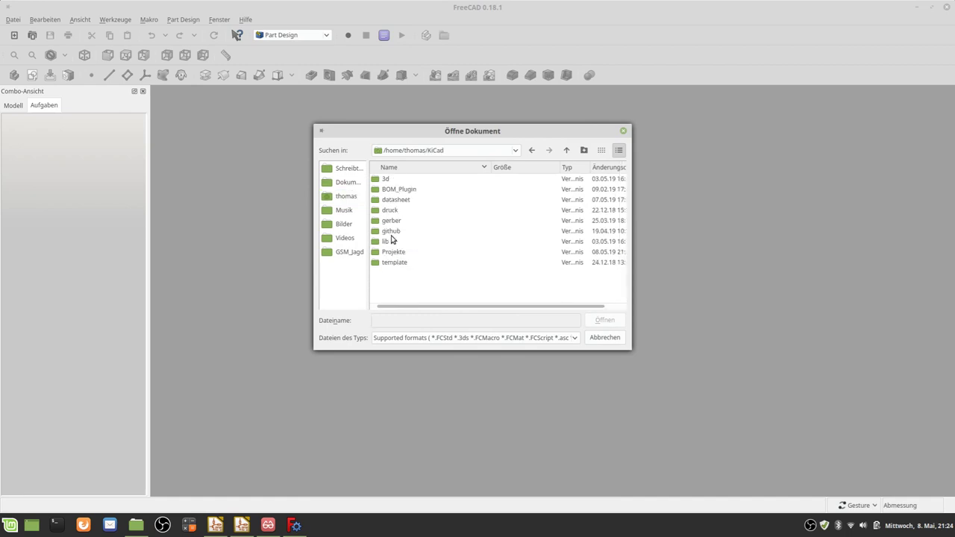
{"action": "double_click", "coordinate": [393, 253]}
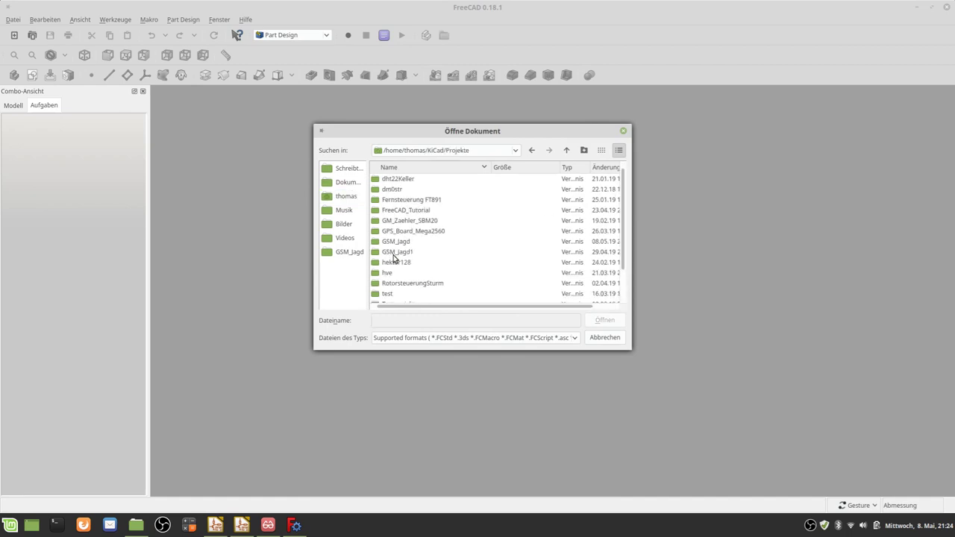
{"action": "double_click", "coordinate": [398, 243]}
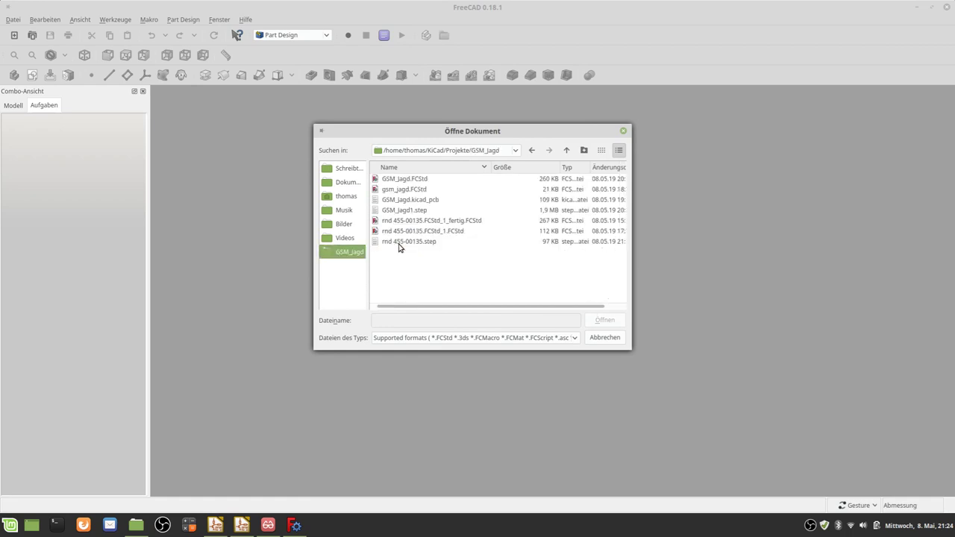
{"action": "left_click", "coordinate": [472, 222]}
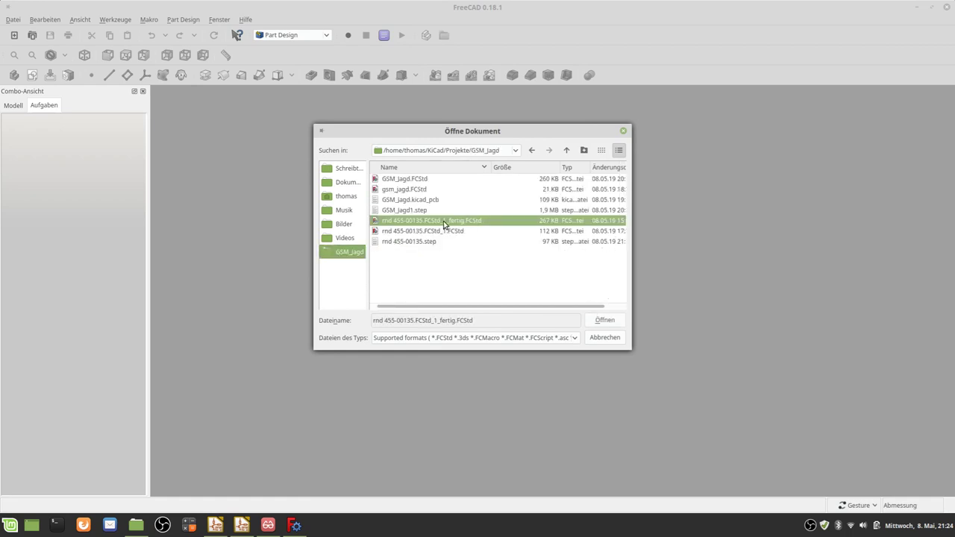
{"action": "double_click", "coordinate": [444, 223]}
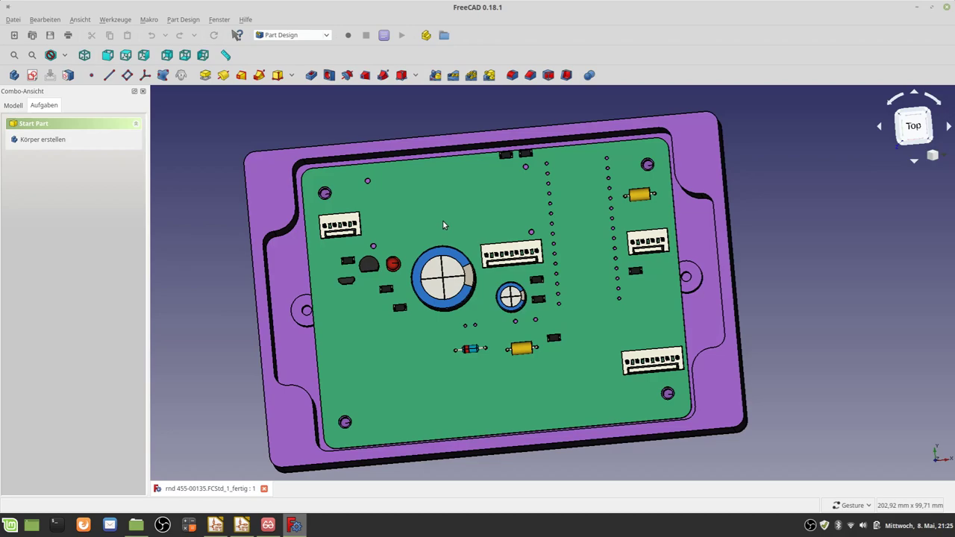
{"action": "mouse_move", "coordinate": [276, 467]}
{"action": "left_mouse_down"}
{"action": "mouse_move", "coordinate": [305, 318]}
{"action": "mouse_move", "coordinate": [407, 279]}
{"action": "mouse_move", "coordinate": [371, 373]}
{"action": "left_mouse_up"}
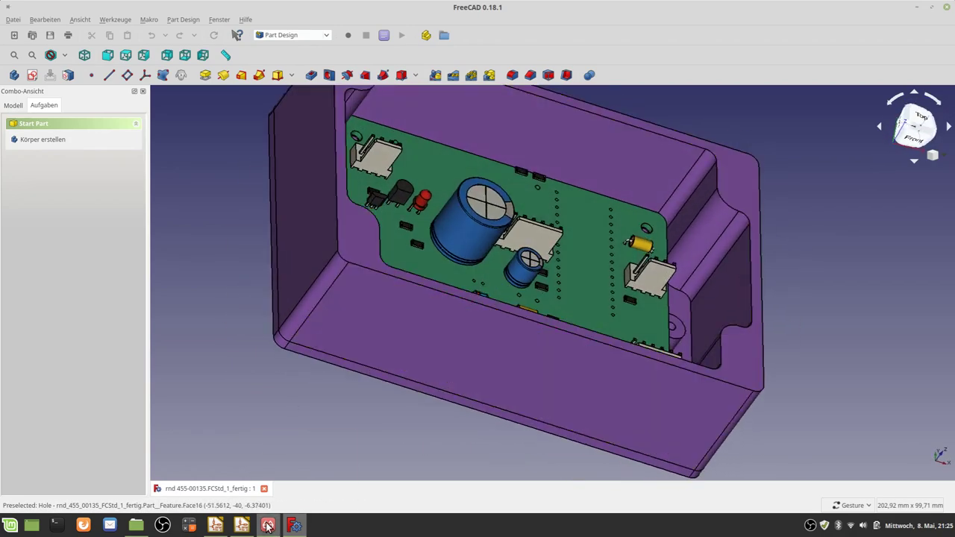
{"action": "left_click", "coordinate": [268, 525]}
{"action": "scroll", "coordinate": [635, 149], "scroll_direction": "up", "scroll_amount": 3}
{"action": "scroll", "coordinate": [576, 191], "scroll_direction": "down", "scroll_amount": 4}
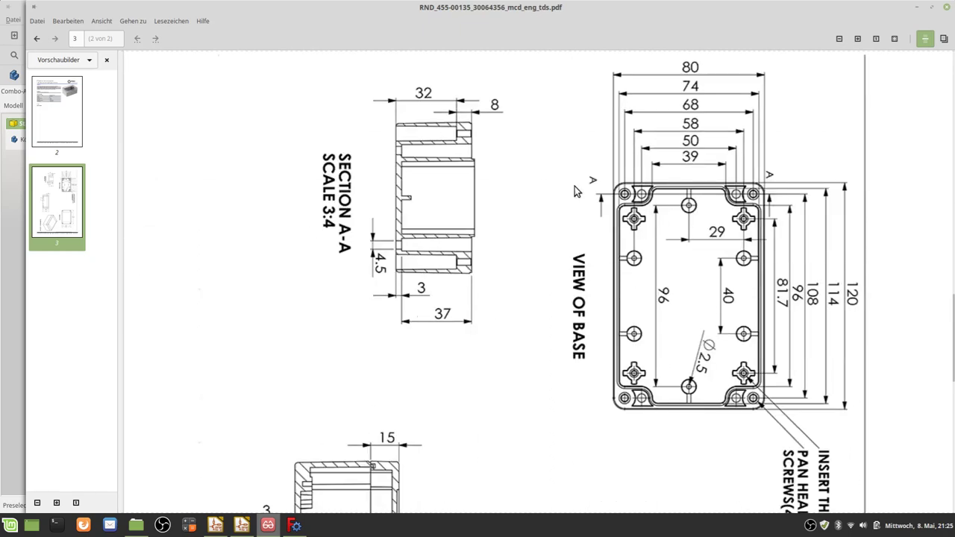
{"action": "left_click", "coordinate": [295, 525]}
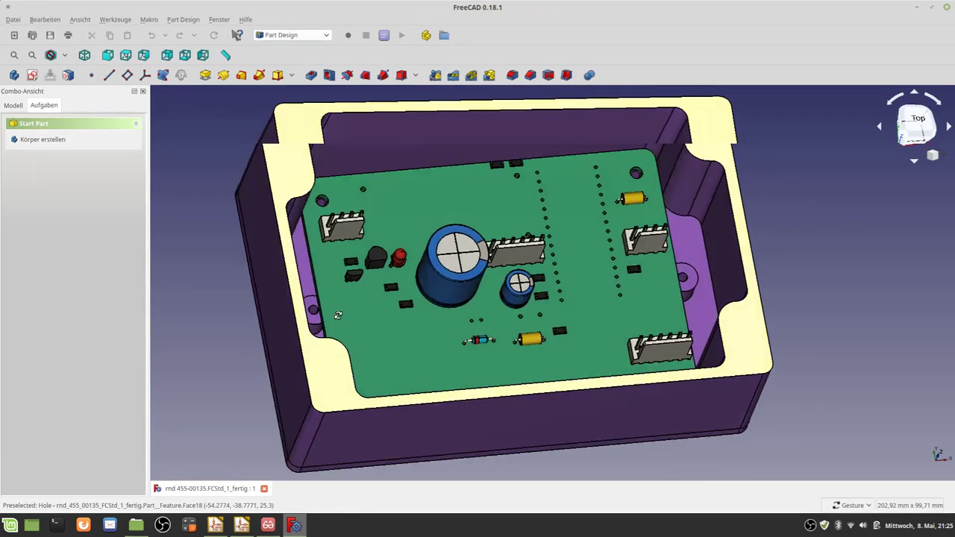
{"action": "left_click_drag", "start_coordinate": [354, 256], "coordinate": [403, 319]}
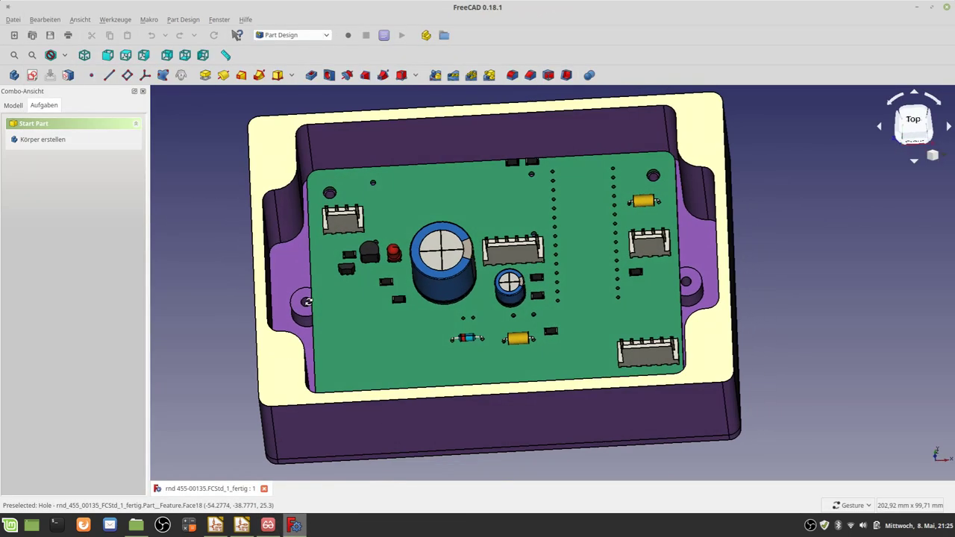
{"action": "left_click_drag", "start_coordinate": [350, 218], "coordinate": [305, 231]}
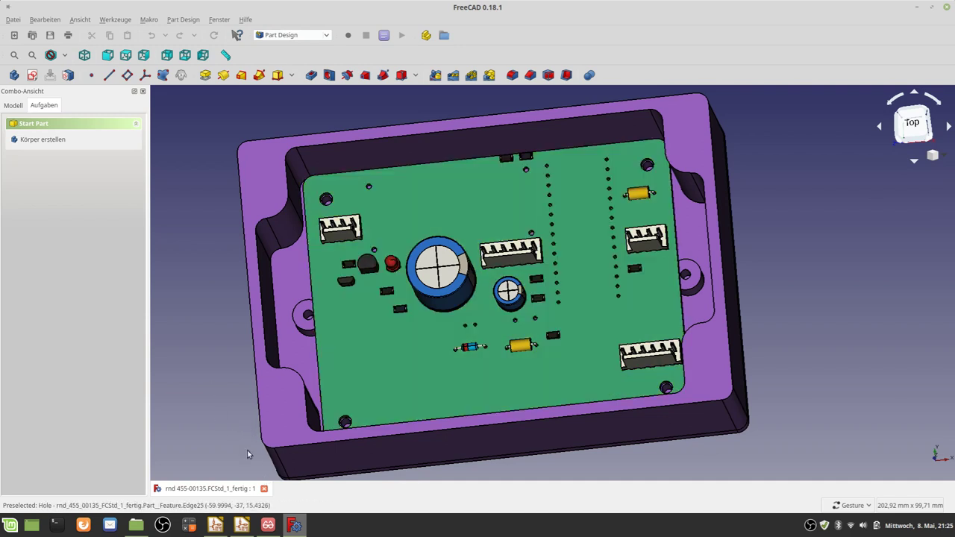
Replace the assembly with rnd 455-00135.FCStd_1.FCStd and orbit to inspect the enclosure's holes.
{"action": "left_click", "coordinate": [264, 490]}
{"action": "left_click", "coordinate": [32, 35]}
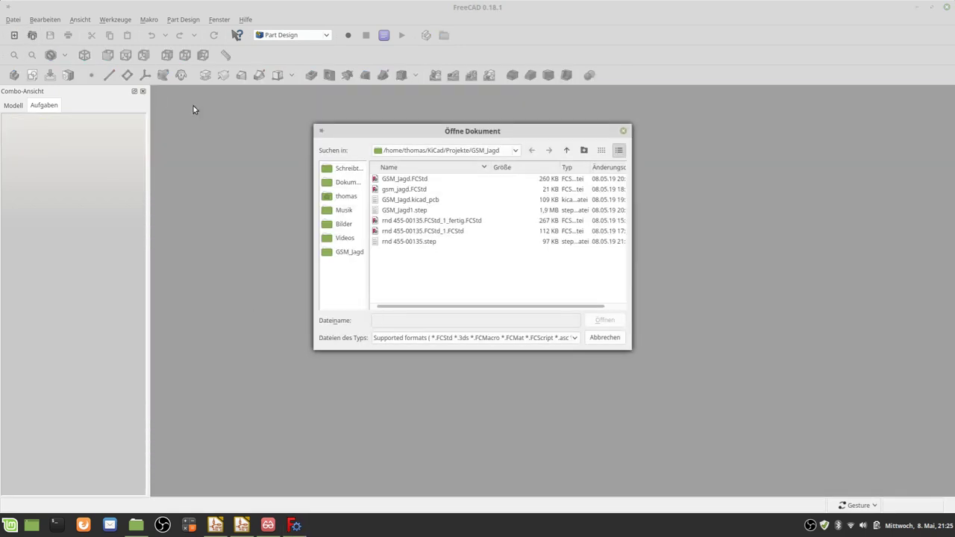
{"action": "double_click", "coordinate": [441, 233]}
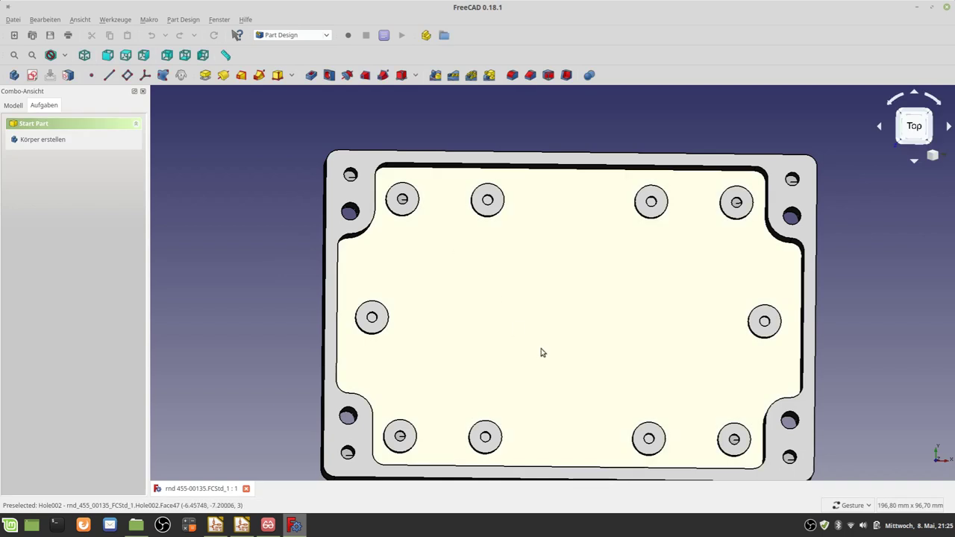
{"action": "right_click_drag", "start_coordinate": [542, 351], "coordinate": [518, 294]}
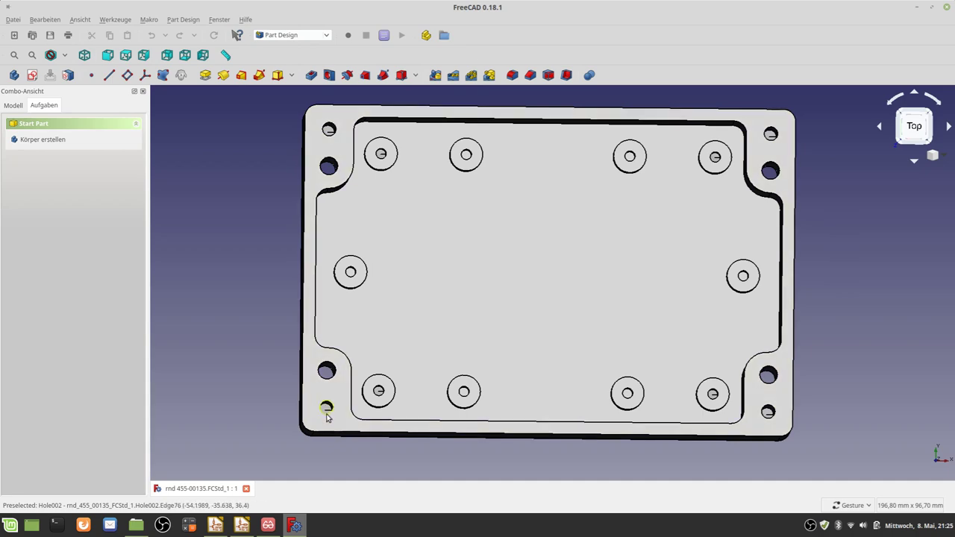
{"action": "mouse_move", "coordinate": [335, 420]}
{"action": "left_mouse_down"}
{"action": "mouse_move", "coordinate": [335, 430]}
{"action": "mouse_move", "coordinate": [309, 398]}
{"action": "left_mouse_up"}
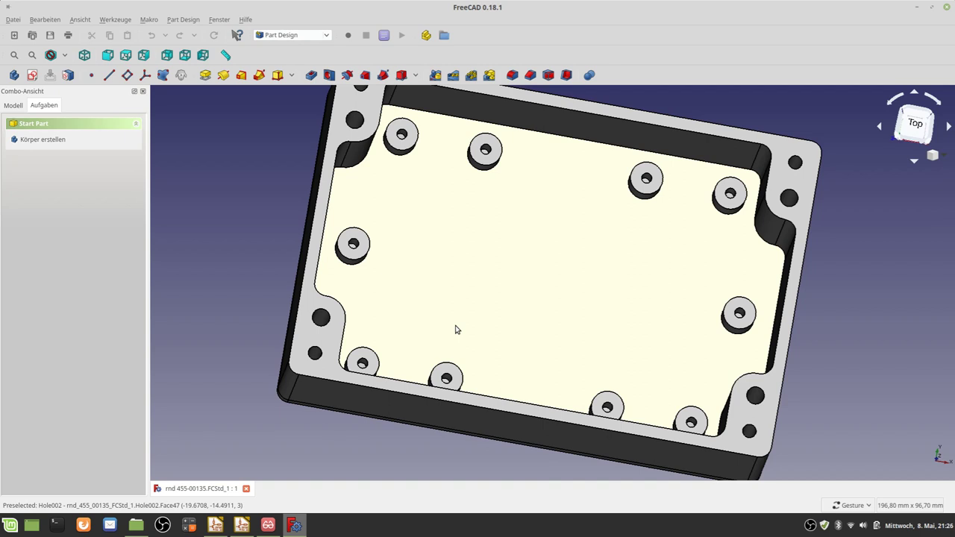
Show the model tree in Part Design and select the Hole002 feature.
{"action": "left_click", "coordinate": [324, 35]}
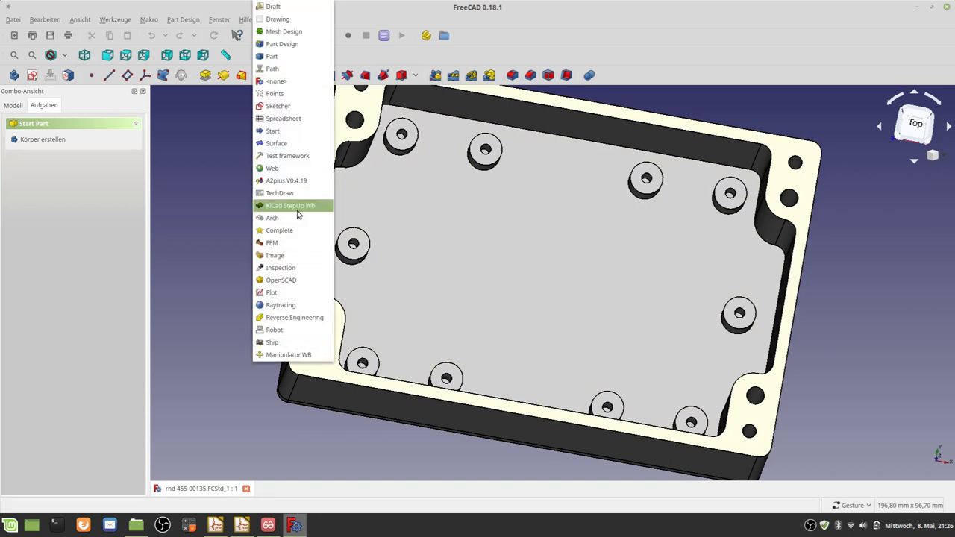
{"action": "left_click", "coordinate": [203, 240]}
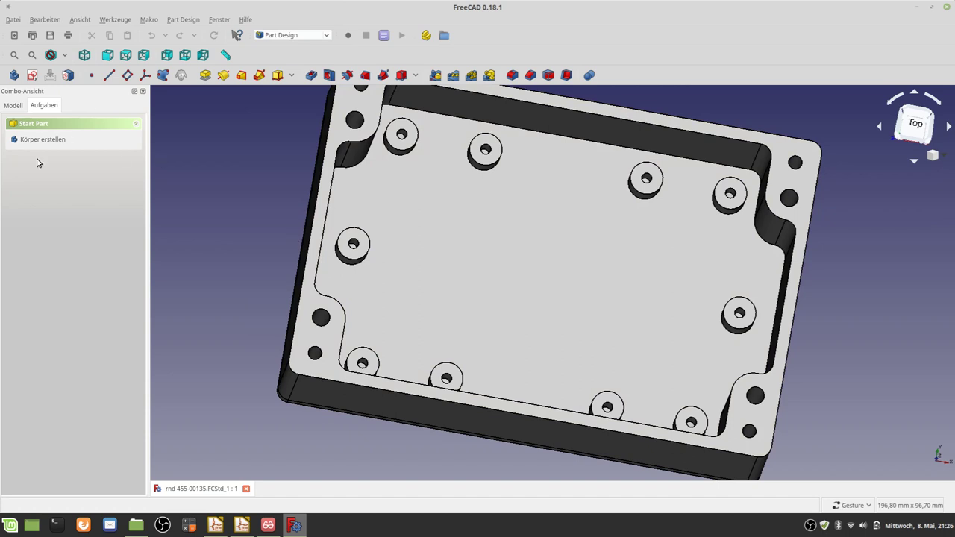
{"action": "left_click", "coordinate": [12, 105]}
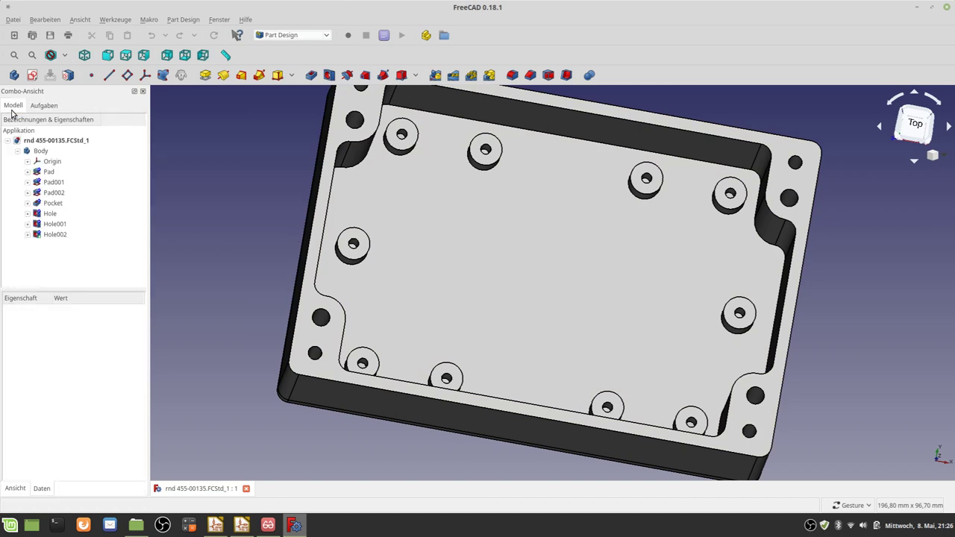
{"action": "left_click", "coordinate": [52, 235]}
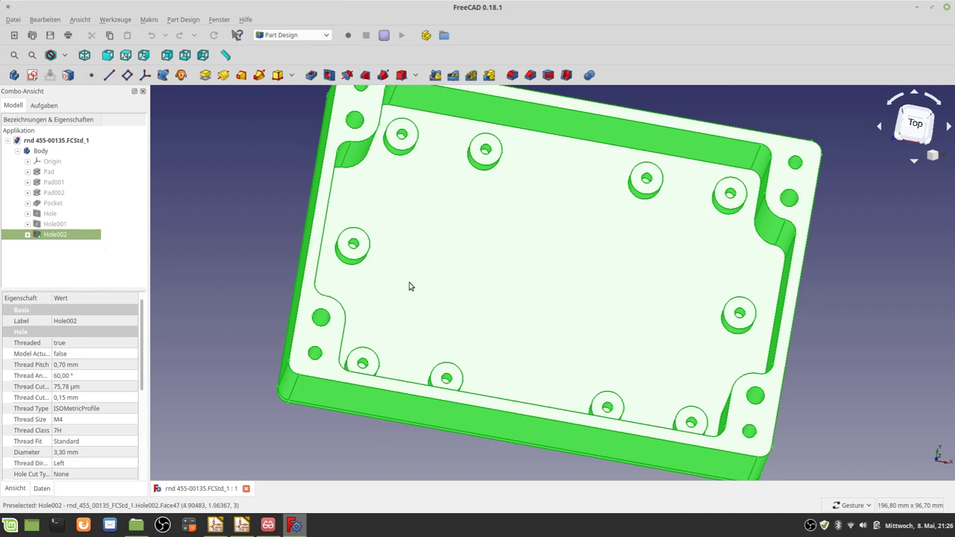
Start exporting the enclosure, keeping GSM_Jagd as the export folder.
{"action": "left_click", "coordinate": [13, 19]}
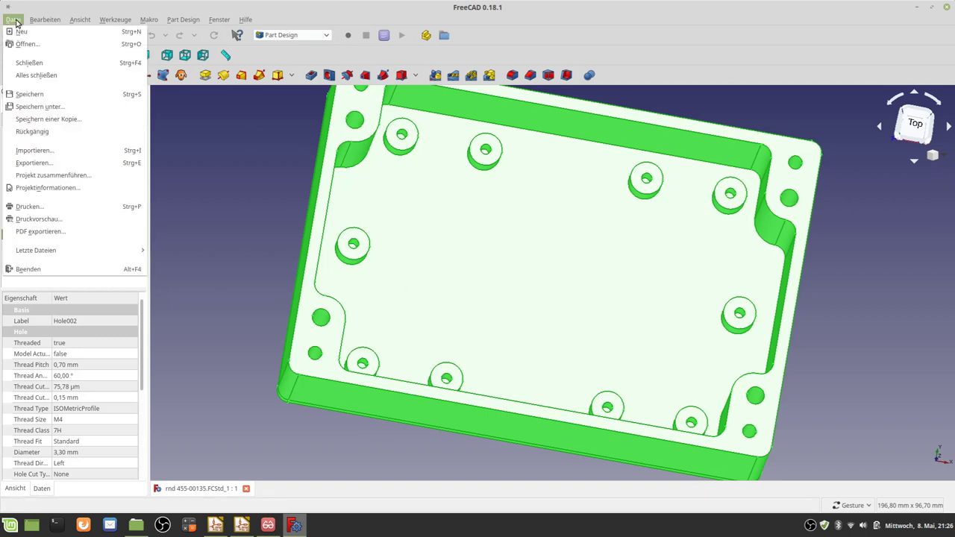
{"action": "left_click", "coordinate": [75, 162]}
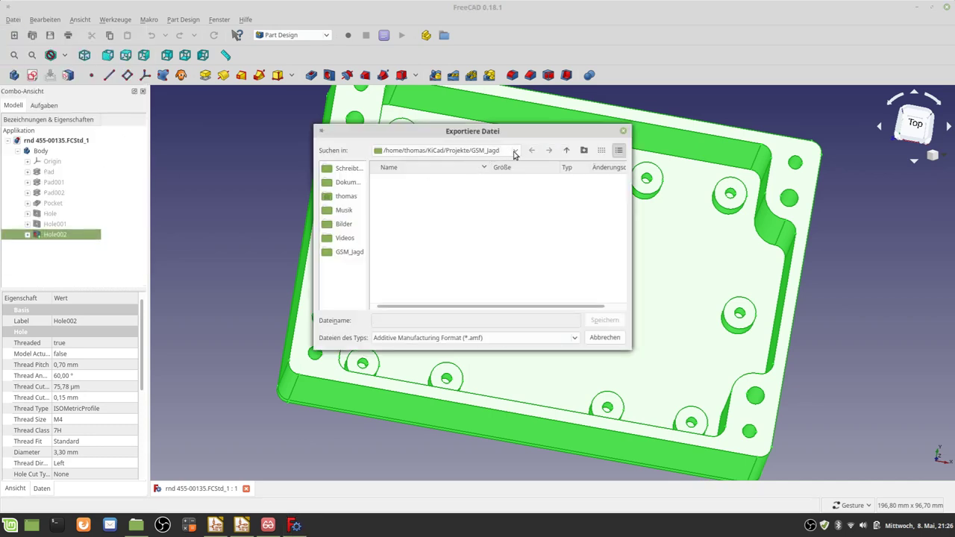
{"action": "left_click", "coordinate": [514, 152]}
{"action": "left_click", "coordinate": [514, 151]}
{"action": "left_click_drag", "start_coordinate": [629, 347], "coordinate": [806, 388]}
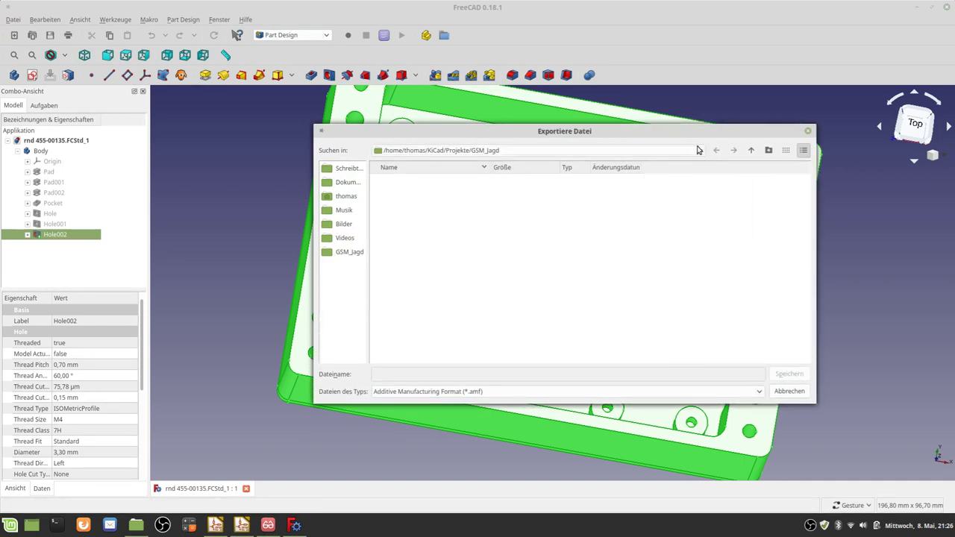
{"action": "left_click", "coordinate": [701, 151]}
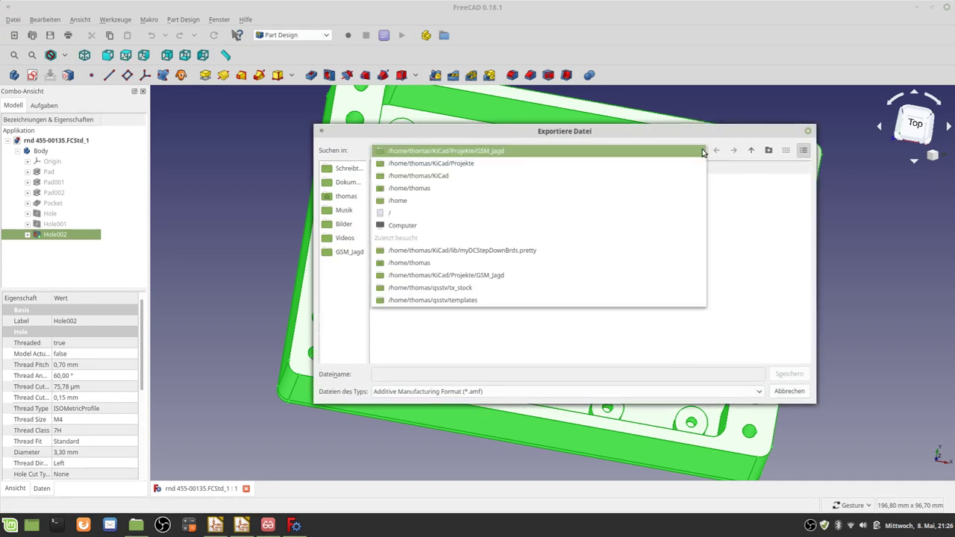
{"action": "left_click", "coordinate": [512, 152]}
Save as STEP with colors, overwriting the existing rnd 455-00135.step.
{"action": "left_click", "coordinate": [450, 396]}
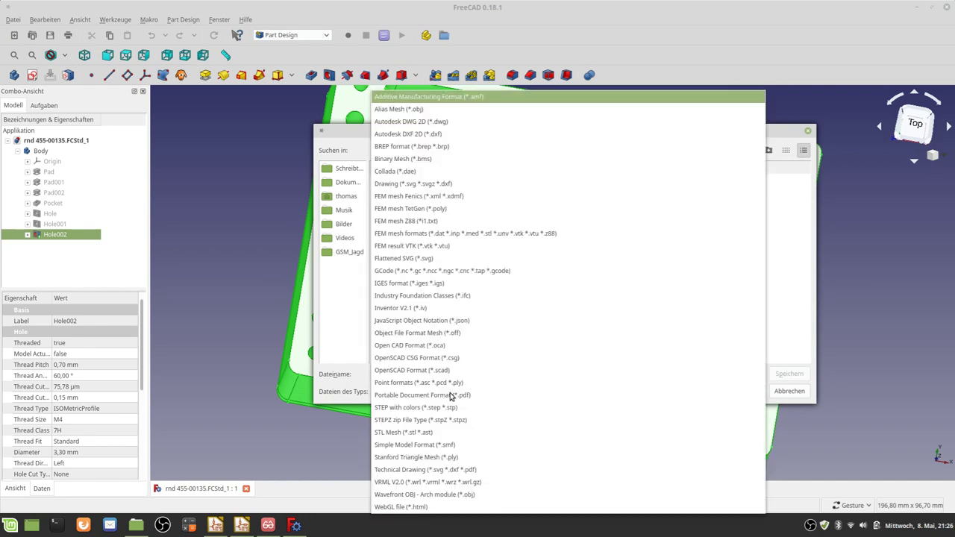
{"action": "left_click", "coordinate": [449, 394]}
{"action": "left_click", "coordinate": [450, 394]}
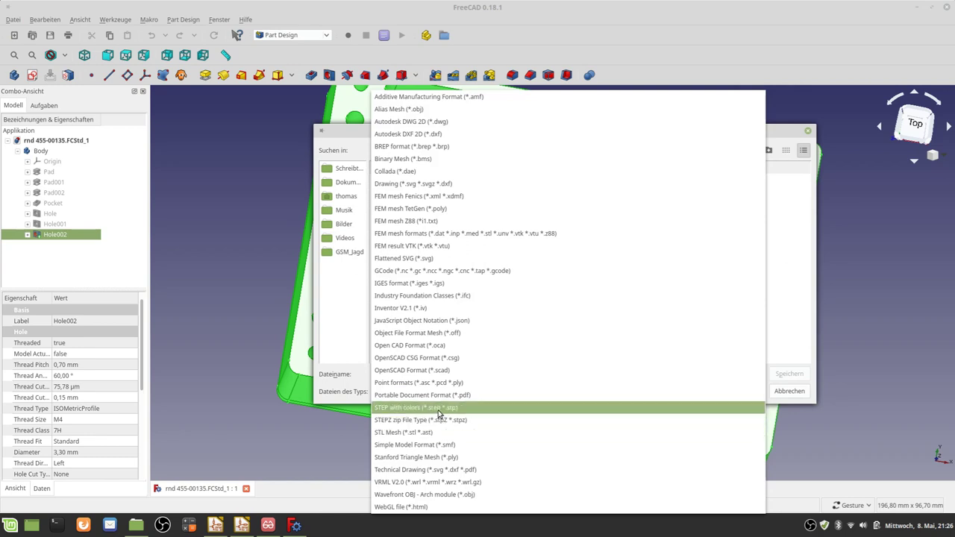
{"action": "left_click", "coordinate": [439, 408]}
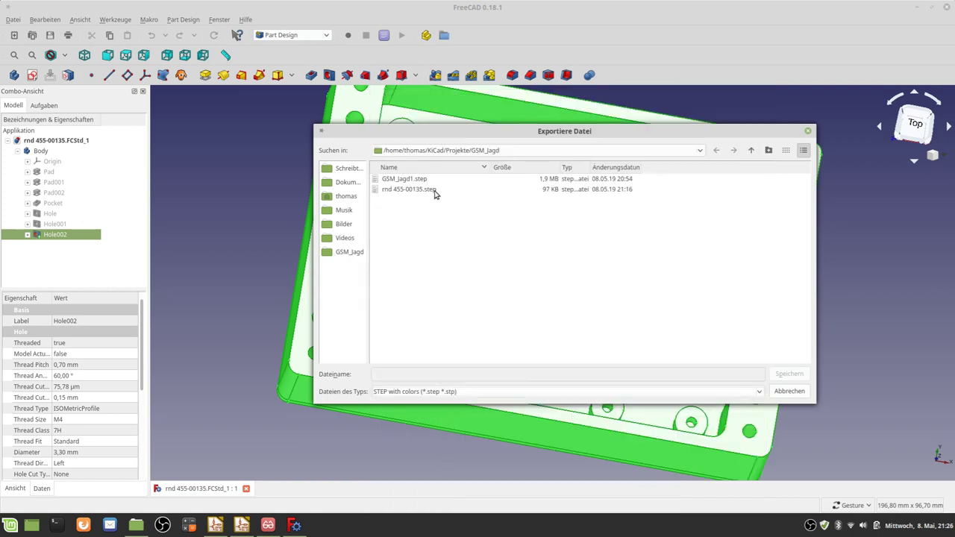
{"action": "left_click", "coordinate": [547, 192]}
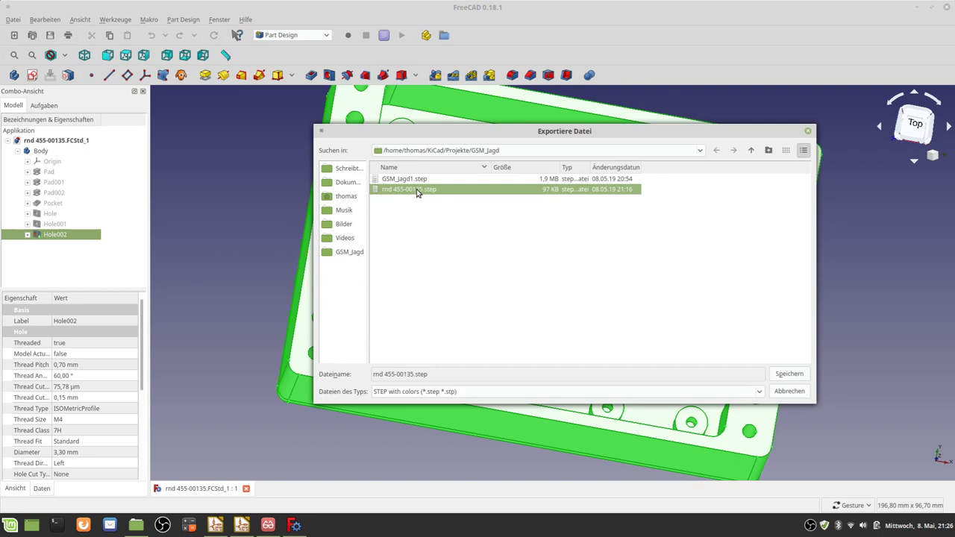
{"action": "left_click", "coordinate": [797, 376]}
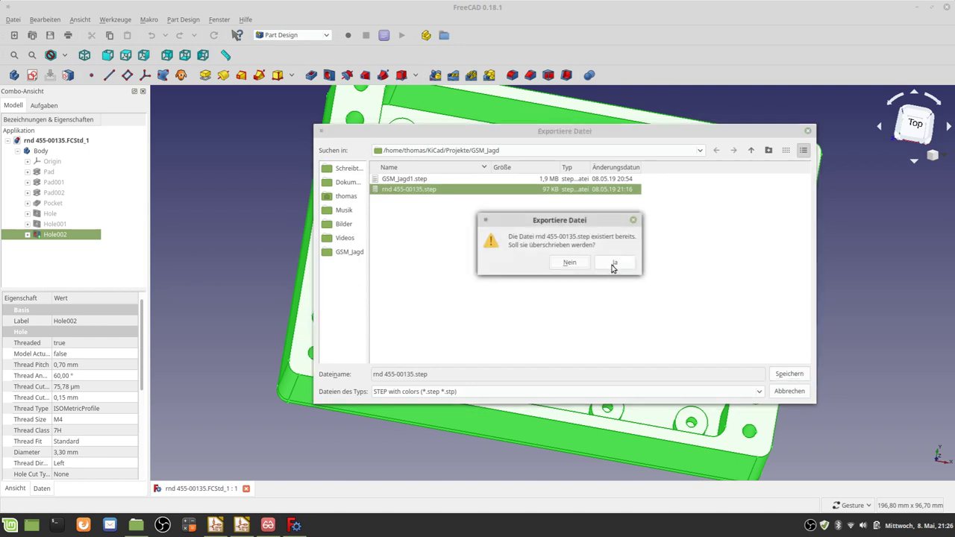
{"action": "left_click", "coordinate": [613, 263]}
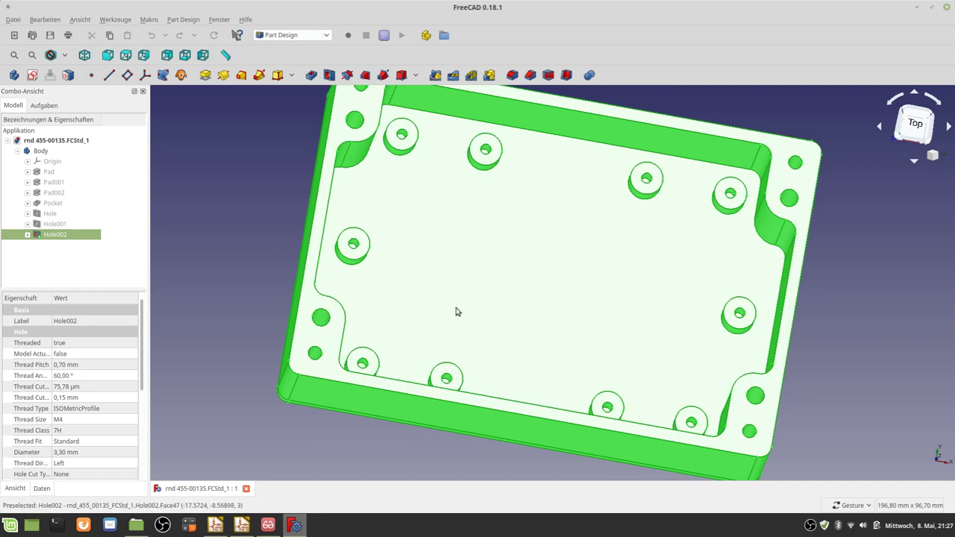
Deselect the model, close the enclosure document, and select the KiCad StepUp Wb workbench.
{"action": "left_click", "coordinate": [270, 276]}
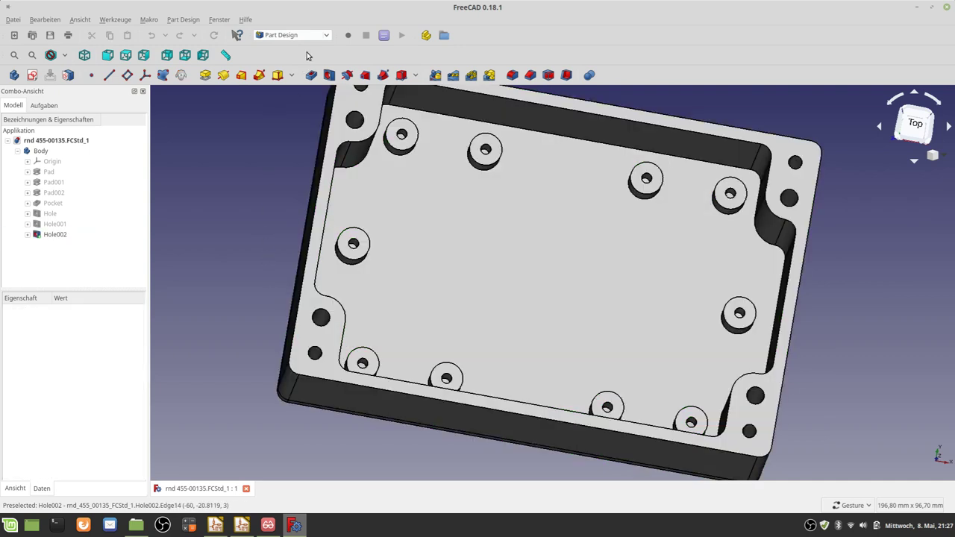
{"action": "left_click", "coordinate": [245, 489]}
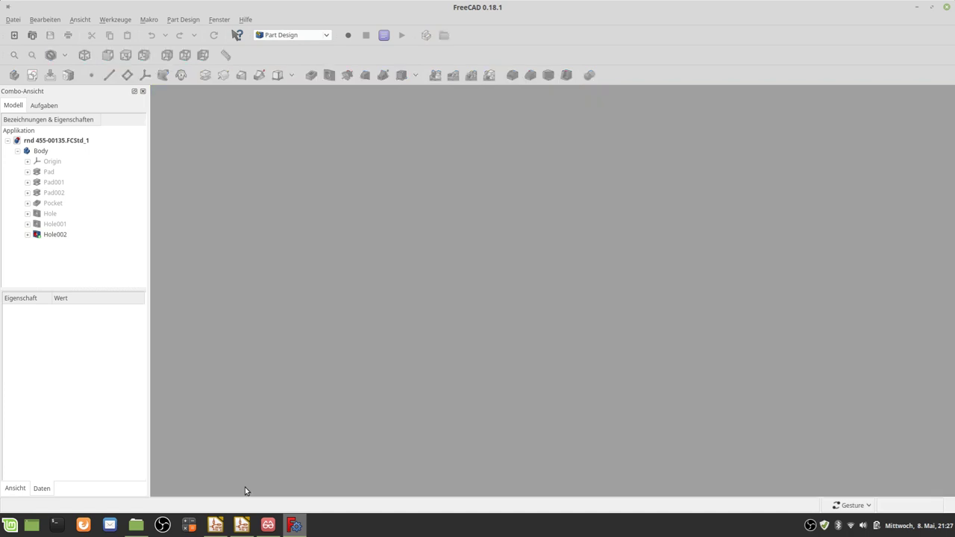
{"action": "left_click", "coordinate": [330, 36]}
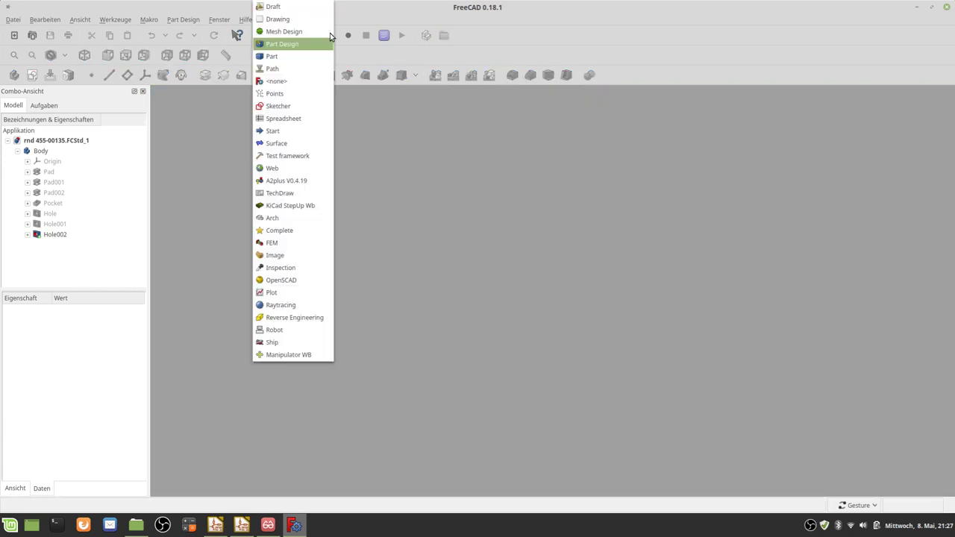
{"action": "left_click", "coordinate": [311, 207]}
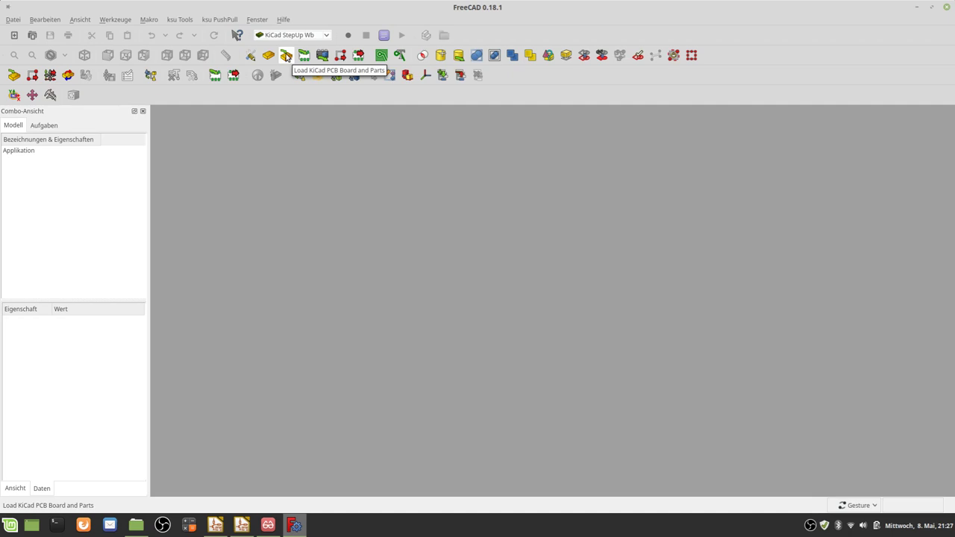
Load GSM_Jagd.kicad_pcb with parts, dismiss the error and info dialogs, and view its underside.
{"action": "left_click", "coordinate": [287, 57]}
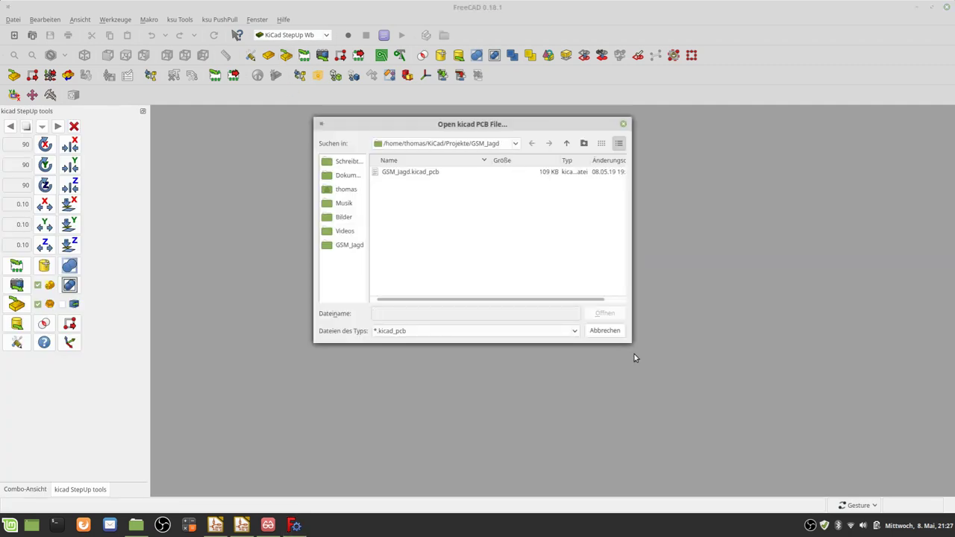
{"action": "left_click_drag", "start_coordinate": [631, 342], "coordinate": [780, 421]}
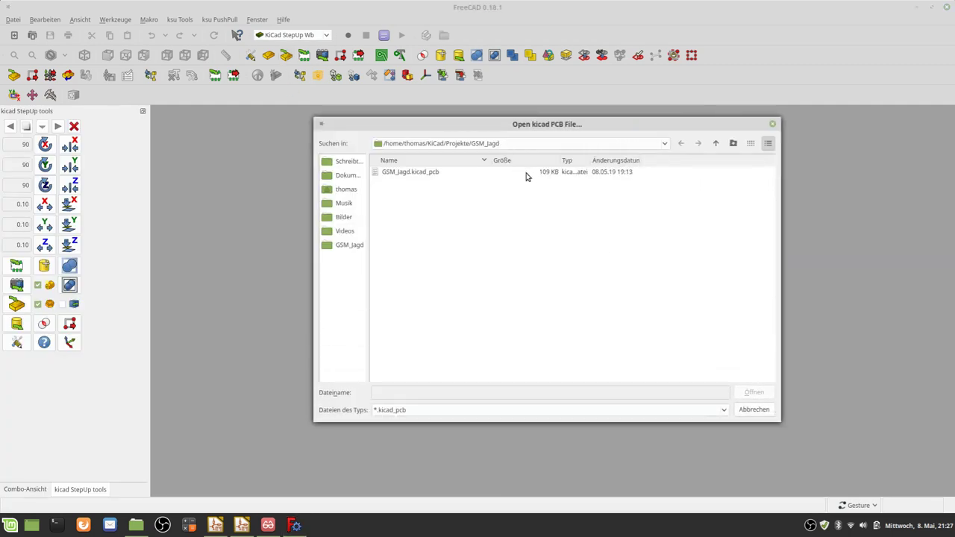
{"action": "left_click", "coordinate": [443, 174]}
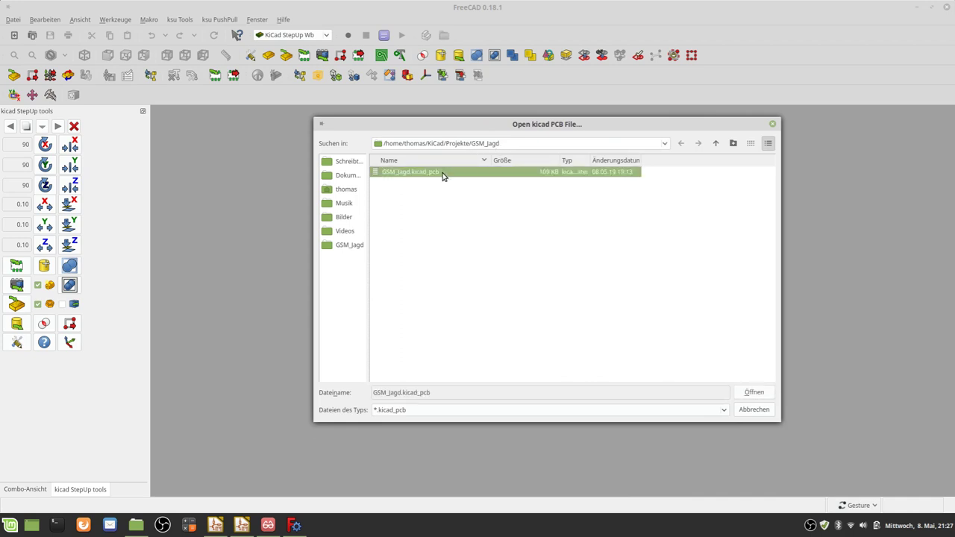
{"action": "double_click", "coordinate": [412, 174]}
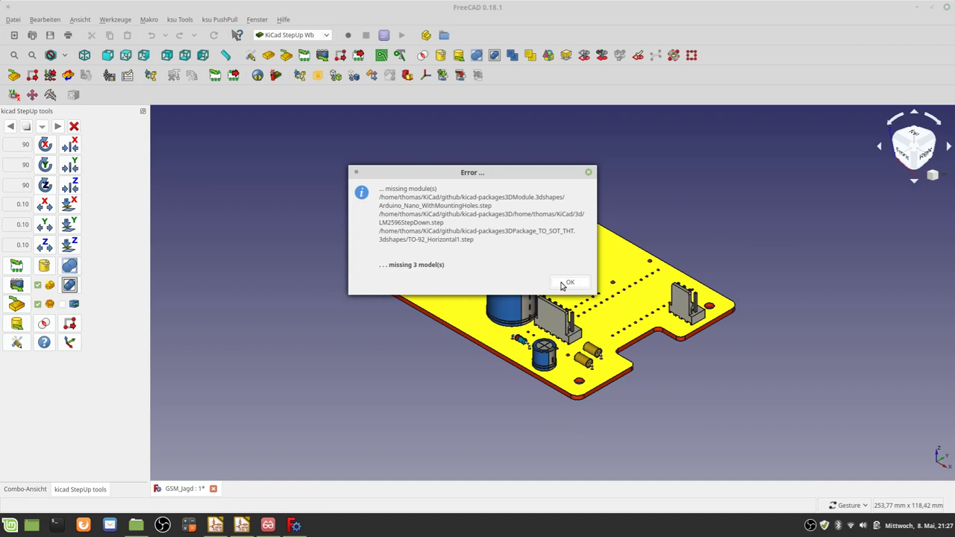
{"action": "left_click", "coordinate": [560, 284]}
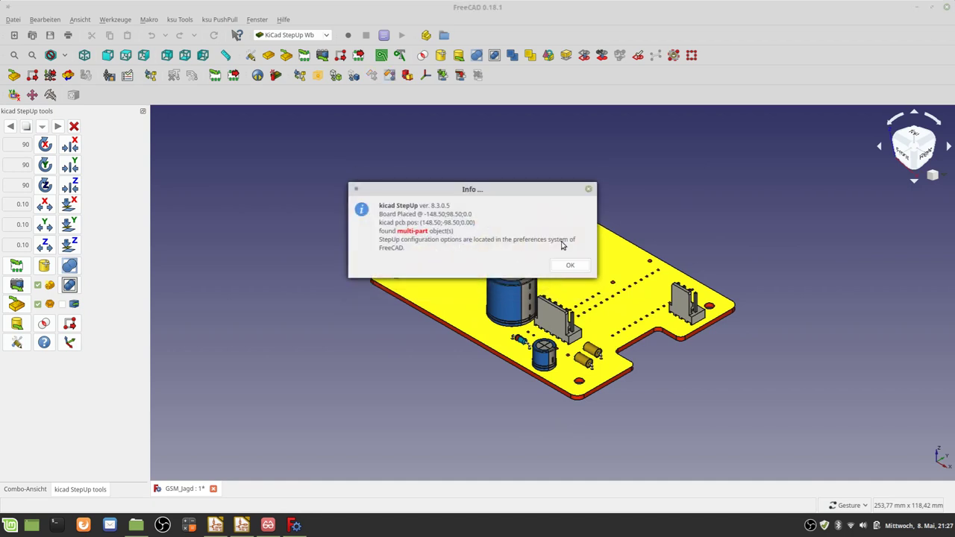
{"action": "left_click", "coordinate": [572, 267]}
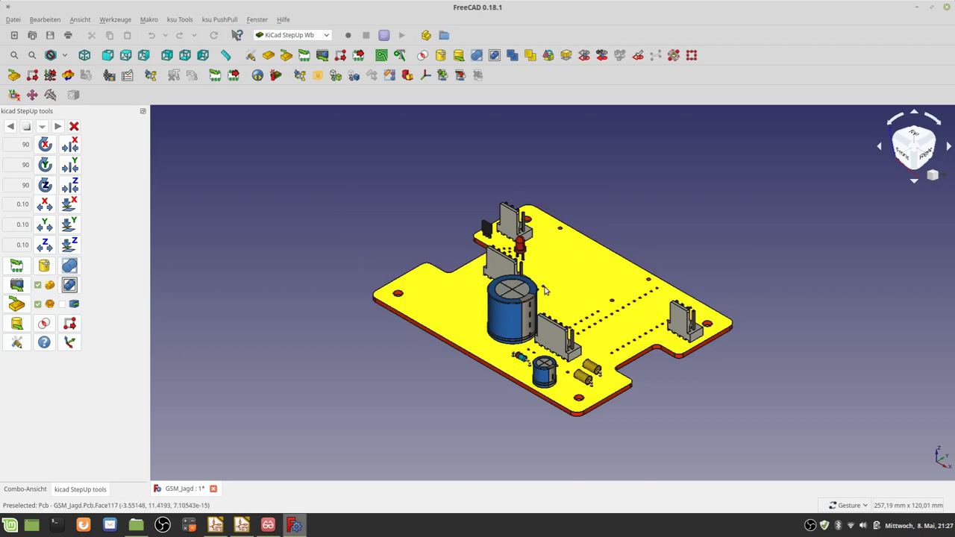
{"action": "mouse_move", "coordinate": [510, 382]}
{"action": "left_mouse_down"}
{"action": "mouse_move", "coordinate": [650, 266]}
{"action": "mouse_move", "coordinate": [584, 408]}
{"action": "mouse_move", "coordinate": [480, 356]}
{"action": "left_mouse_up"}
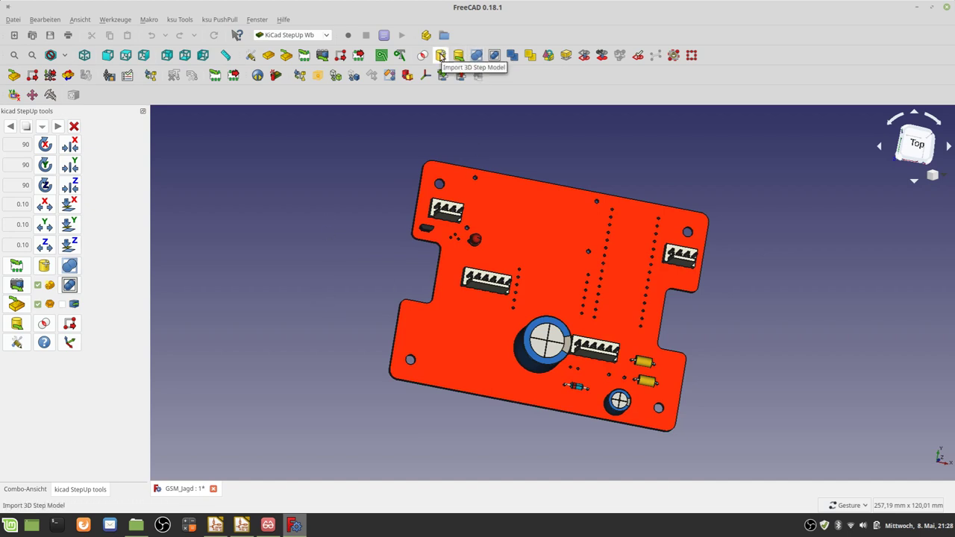
Import rnd 455-00135.step as a 3D STEP model into the GSM_Jagd document.
{"action": "left_click", "coordinate": [440, 57]}
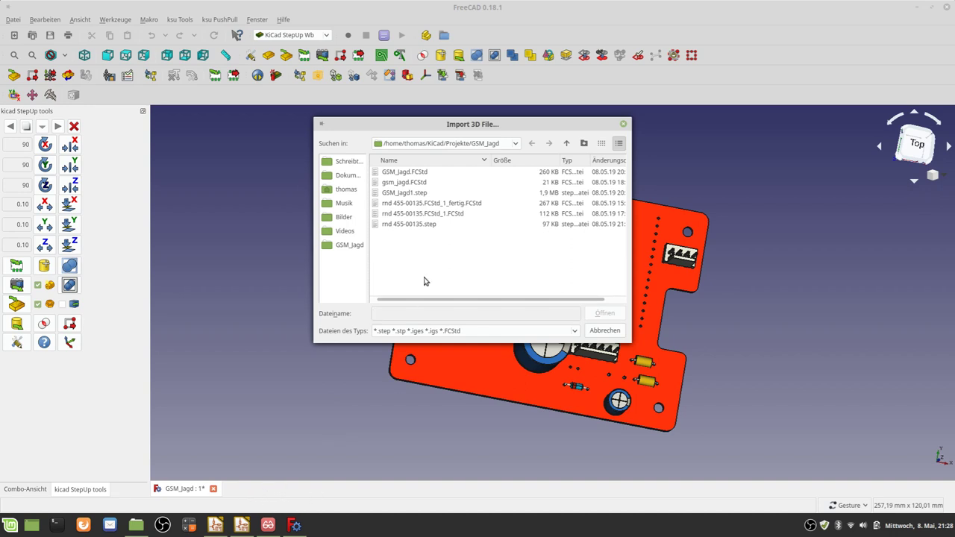
{"action": "left_click", "coordinate": [419, 226]}
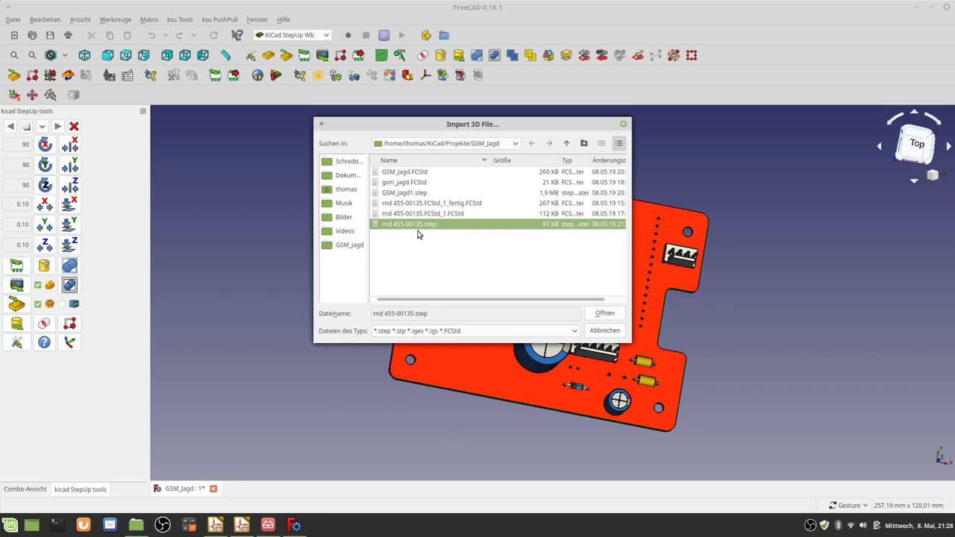
{"action": "left_click", "coordinate": [604, 315]}
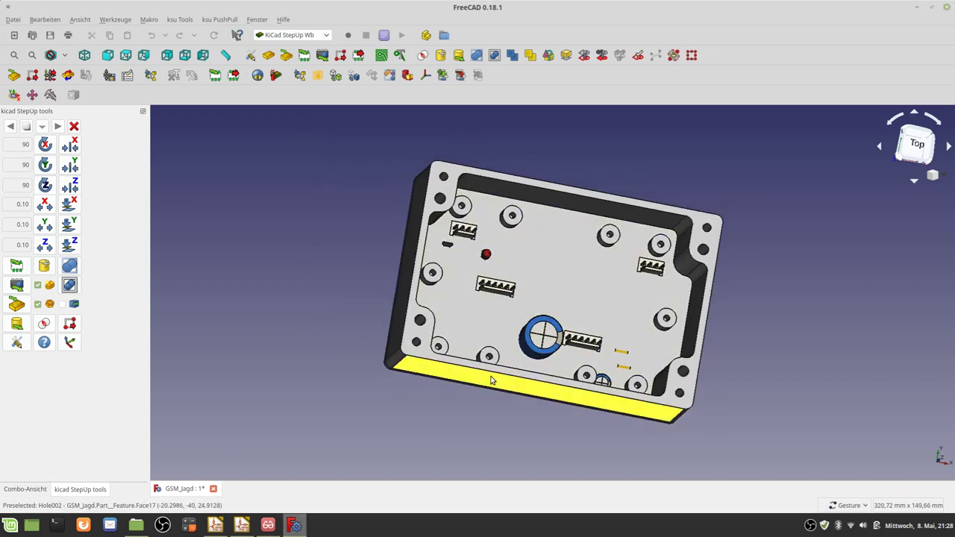
Orbit around board and enclosure, float the StepUp tools panel, and select Hole002.
{"action": "mouse_move", "coordinate": [491, 380]}
{"action": "left_mouse_down"}
{"action": "mouse_move", "coordinate": [535, 405]}
{"action": "mouse_move", "coordinate": [563, 261]}
{"action": "left_mouse_up"}
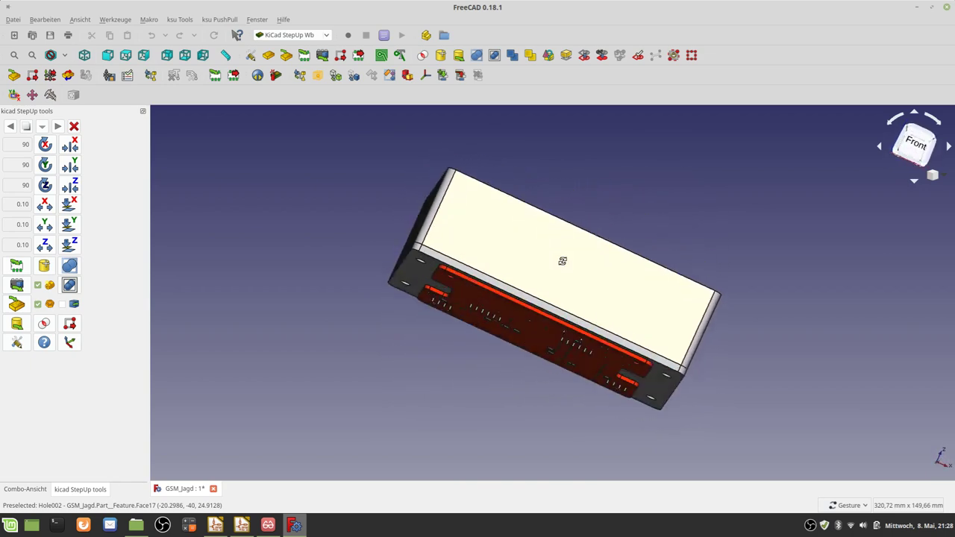
{"action": "mouse_move", "coordinate": [562, 261]}
{"action": "left_mouse_down"}
{"action": "mouse_move", "coordinate": [578, 224]}
{"action": "mouse_move", "coordinate": [562, 230]}
{"action": "mouse_move", "coordinate": [517, 335]}
{"action": "mouse_move", "coordinate": [494, 362]}
{"action": "mouse_move", "coordinate": [494, 389]}
{"action": "mouse_move", "coordinate": [500, 359]}
{"action": "left_mouse_up"}
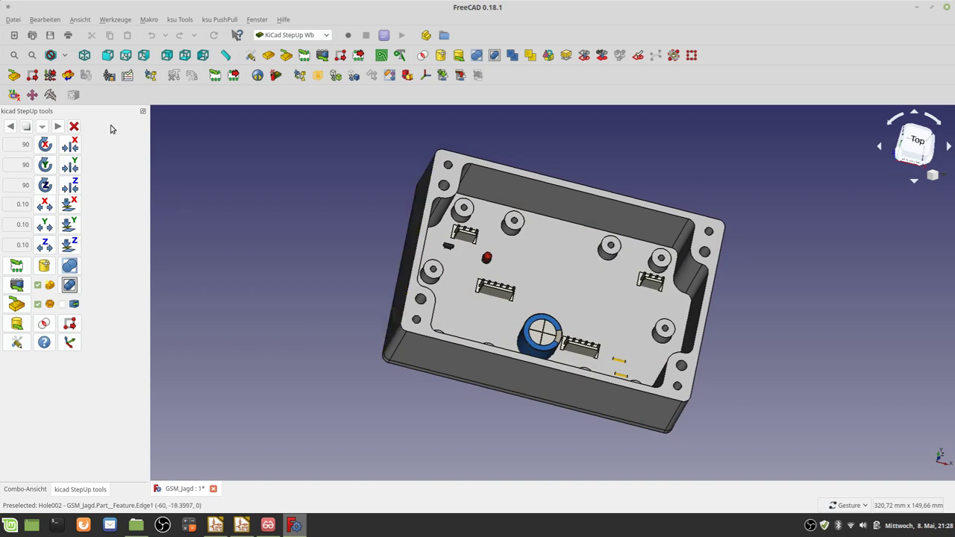
{"action": "mouse_move", "coordinate": [112, 111]}
{"action": "left_mouse_down"}
{"action": "mouse_move", "coordinate": [145, 122]}
{"action": "mouse_move", "coordinate": [432, 132]}
{"action": "left_mouse_up"}
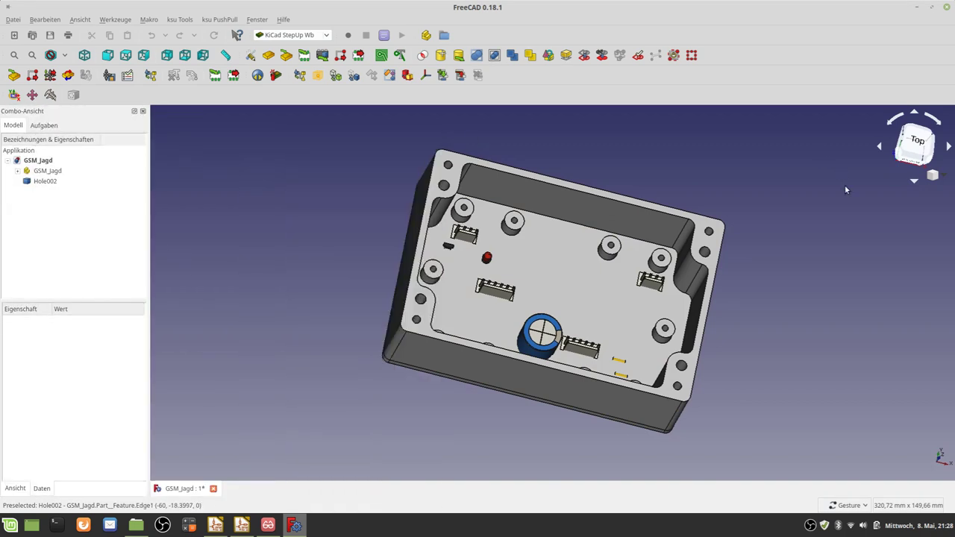
{"action": "left_click", "coordinate": [899, 225]}
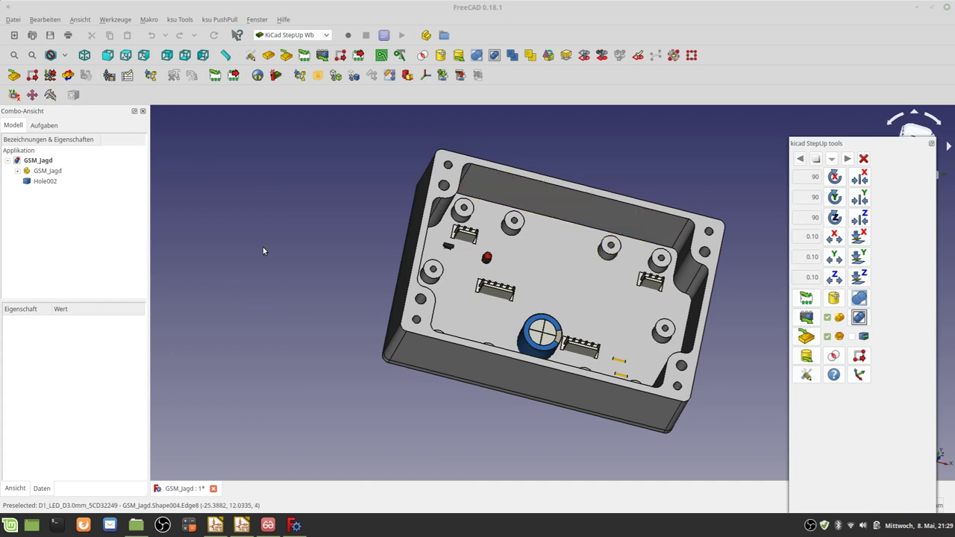
{"action": "left_click", "coordinate": [41, 184]}
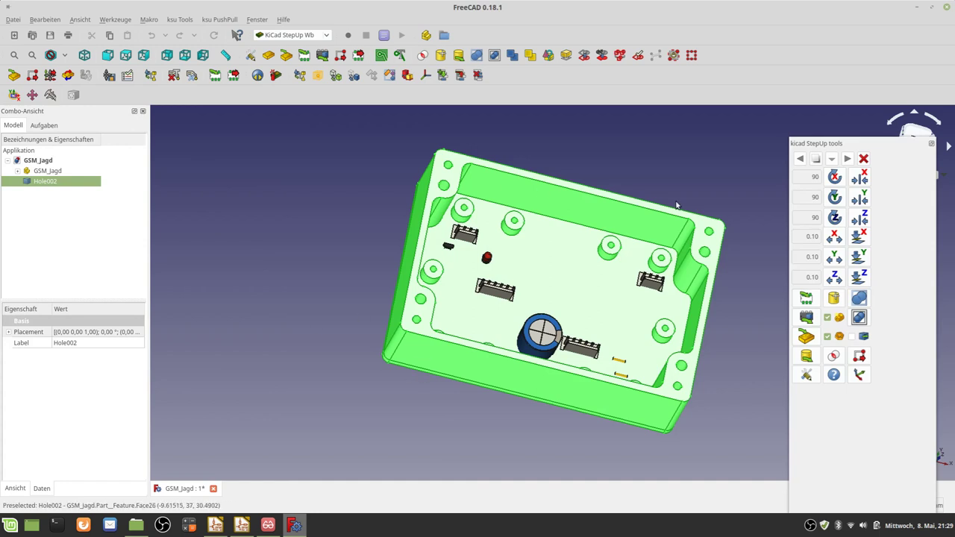
Transform Hole002, dragging it lower-left and along X so the board overhangs its edge.
{"action": "right_click", "coordinate": [71, 185]}
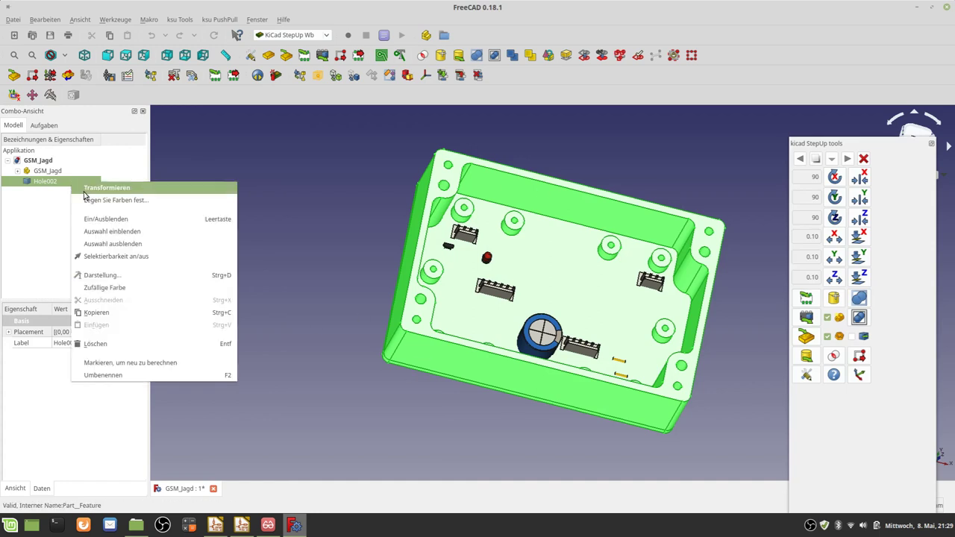
{"action": "left_click", "coordinate": [85, 193]}
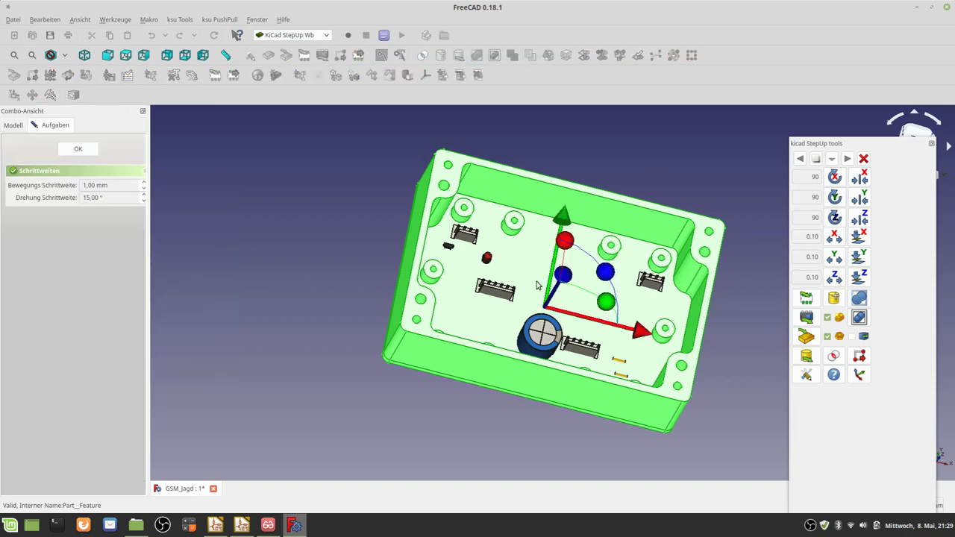
{"action": "left_click_drag", "start_coordinate": [563, 276], "coordinate": [463, 357]}
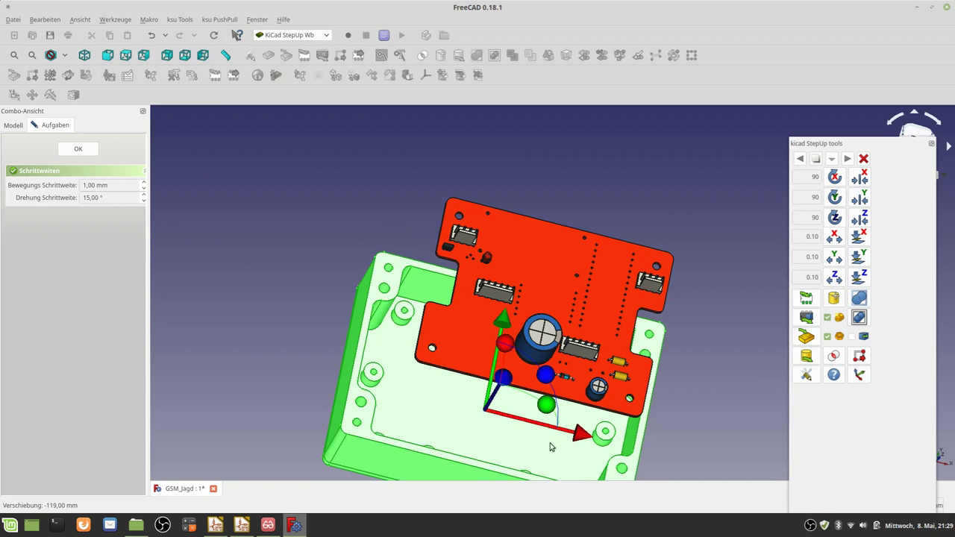
{"action": "left_click_drag", "start_coordinate": [578, 442], "coordinate": [548, 426]}
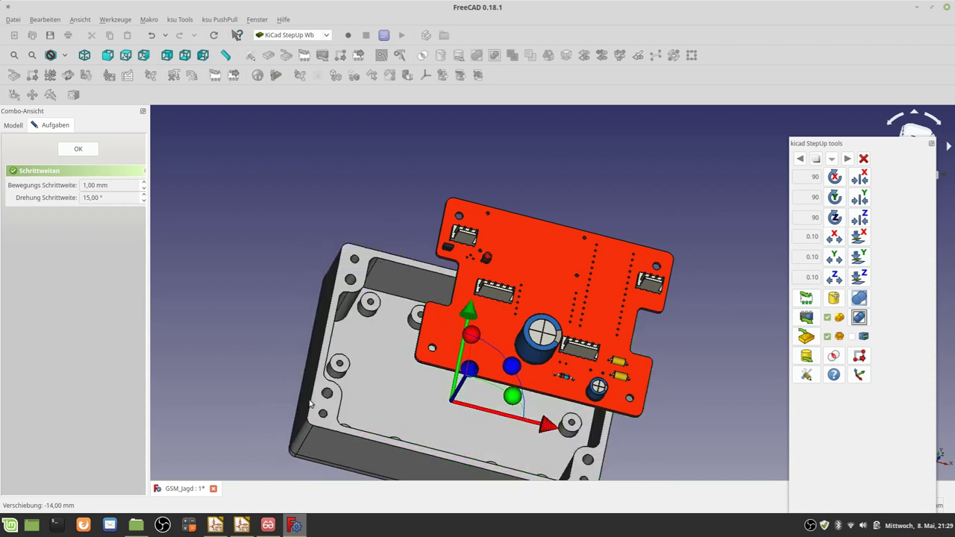
{"action": "scroll", "coordinate": [265, 383], "scroll_direction": "down", "scroll_amount": 2}
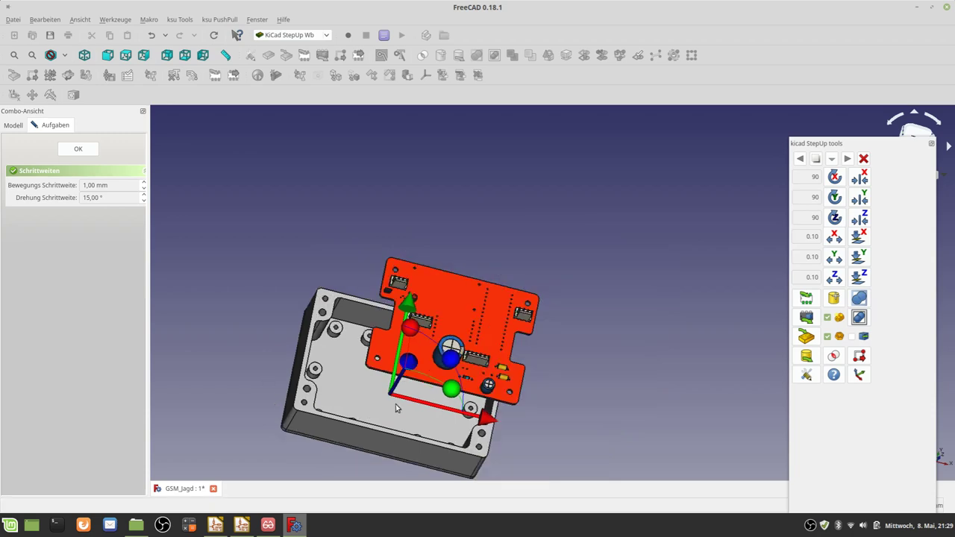
{"action": "mouse_move", "coordinate": [305, 412]}
{"action": "middle_mouse_down"}
{"action": "mouse_move", "coordinate": [313, 441]}
{"action": "mouse_move", "coordinate": [315, 415]}
{"action": "middle_mouse_up"}
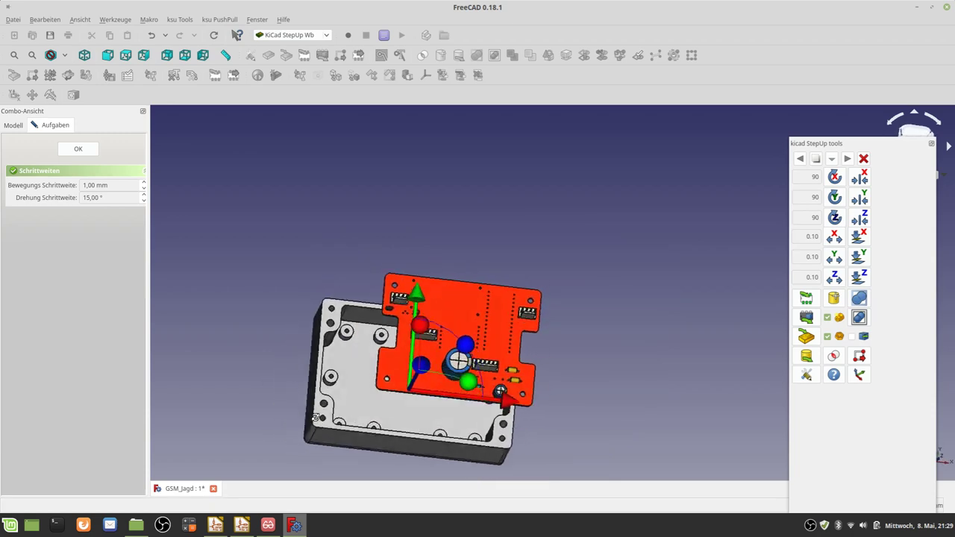
{"action": "left_click", "coordinate": [77, 149]}
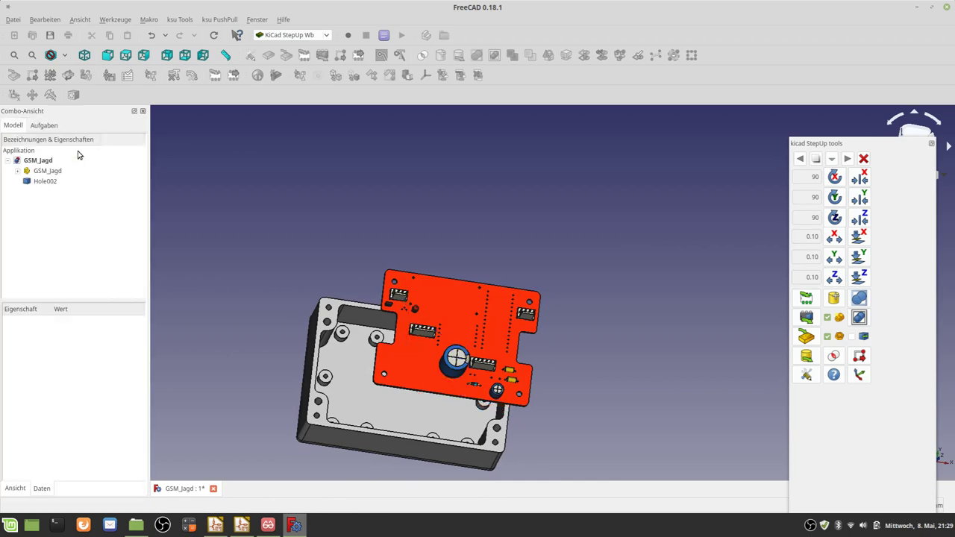
Zoom in and select the hole edge of the enclosure standoff.
{"action": "scroll", "coordinate": [334, 377], "scroll_direction": "up", "scroll_amount": 2}
{"action": "scroll", "coordinate": [334, 376], "scroll_direction": "up", "scroll_amount": 2}
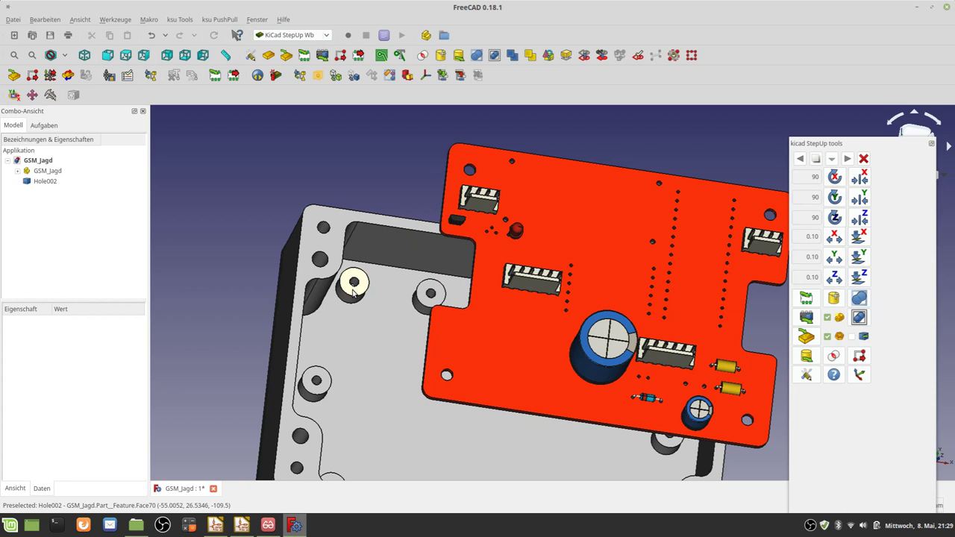
{"action": "scroll", "coordinate": [355, 291], "scroll_direction": "up", "scroll_amount": 2}
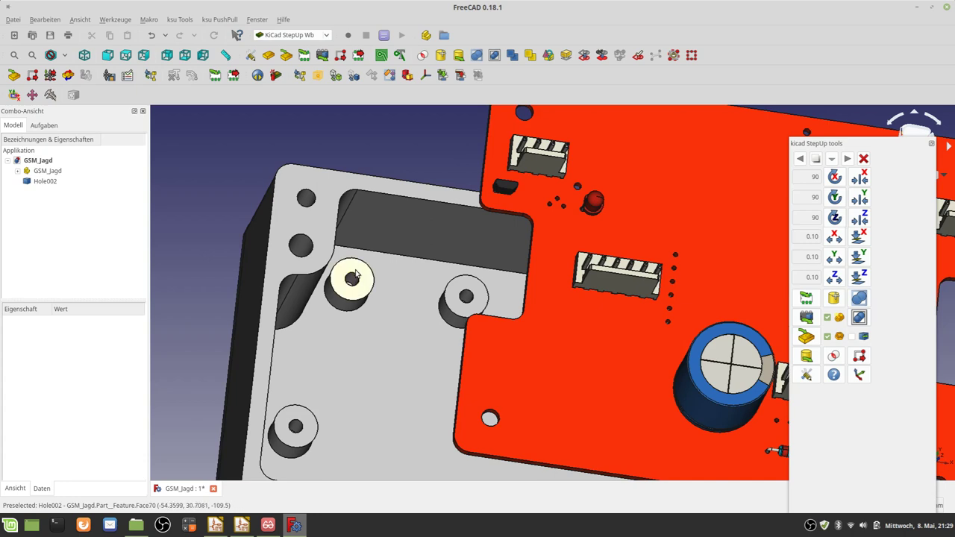
{"action": "scroll", "coordinate": [352, 280], "scroll_direction": "up", "scroll_amount": 5}
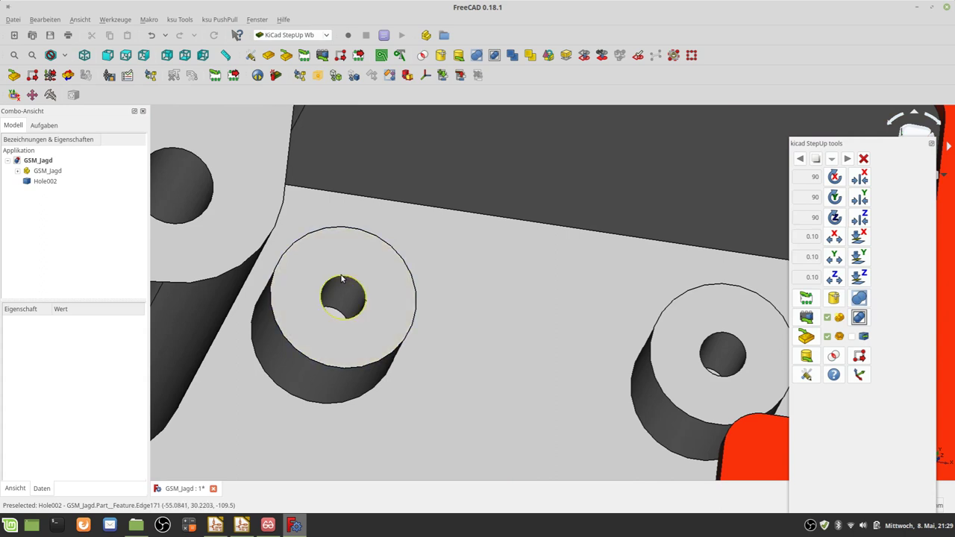
{"action": "left_click", "coordinate": [342, 280]}
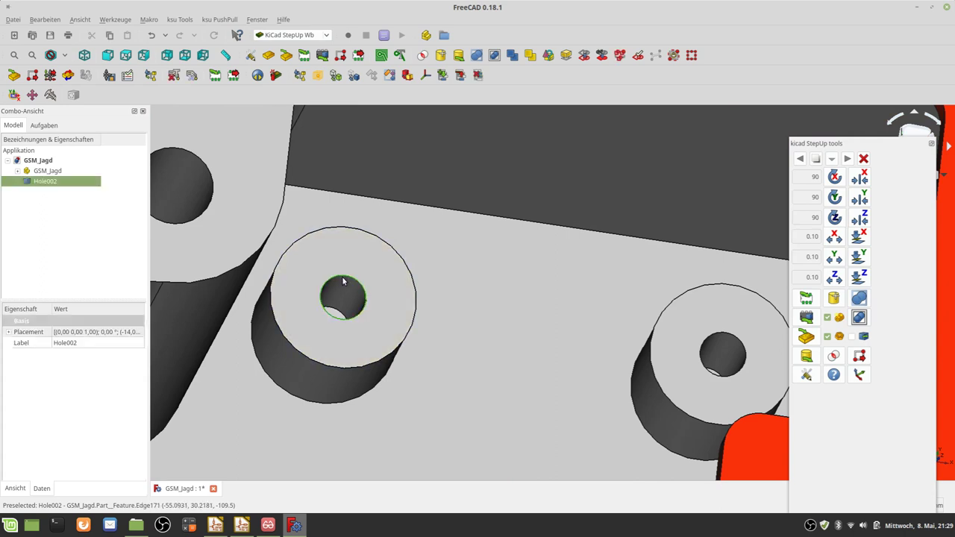
Zoom to the board and select the matching PCB mounting hole edge.
{"action": "scroll", "coordinate": [409, 278], "scroll_direction": "down", "scroll_amount": 2}
{"action": "scroll", "coordinate": [410, 279], "scroll_direction": "down", "scroll_amount": 2}
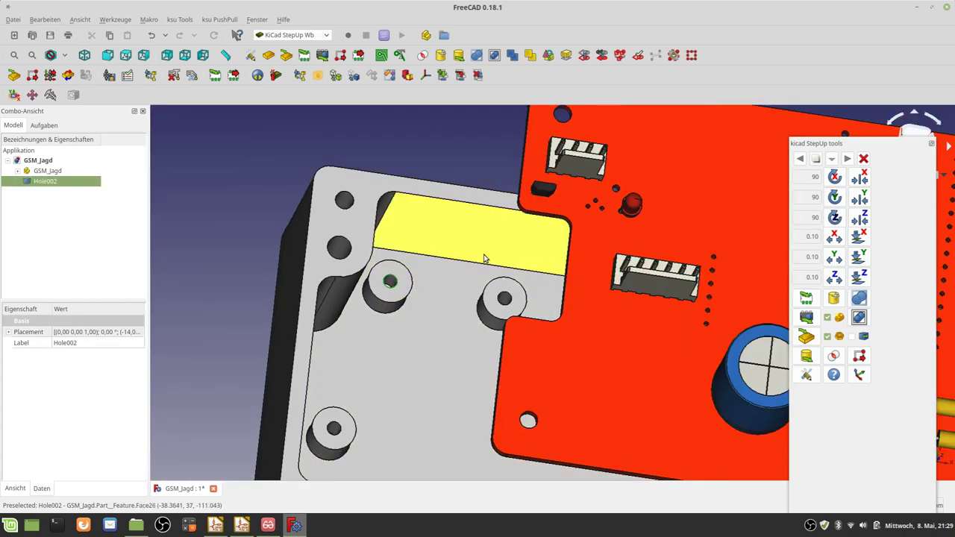
{"action": "scroll", "coordinate": [485, 251], "scroll_direction": "down", "scroll_amount": 2}
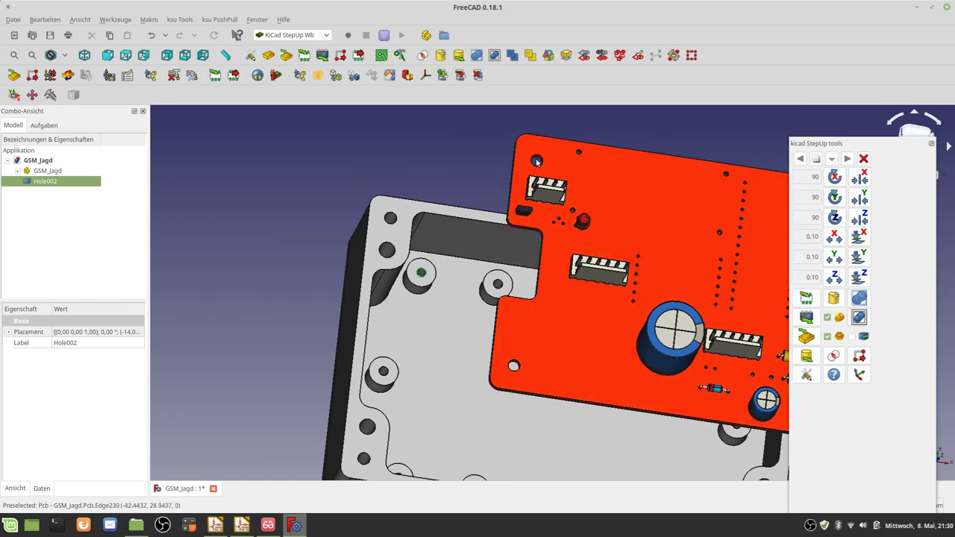
{"action": "scroll", "coordinate": [536, 163], "scroll_direction": "up", "scroll_amount": 2}
{"action": "scroll", "coordinate": [536, 163], "scroll_direction": "up", "scroll_amount": 2}
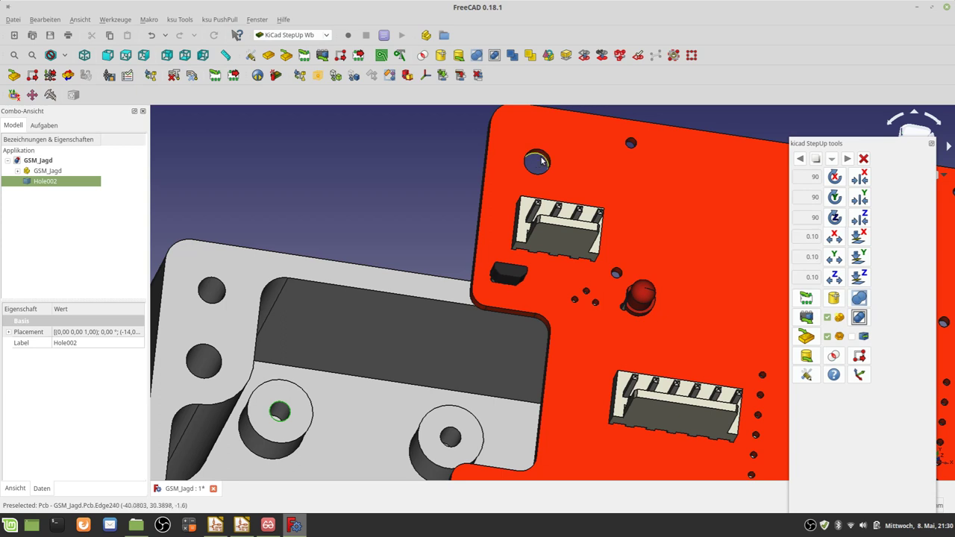
{"action": "scroll", "coordinate": [541, 161], "scroll_direction": "up", "scroll_amount": 2}
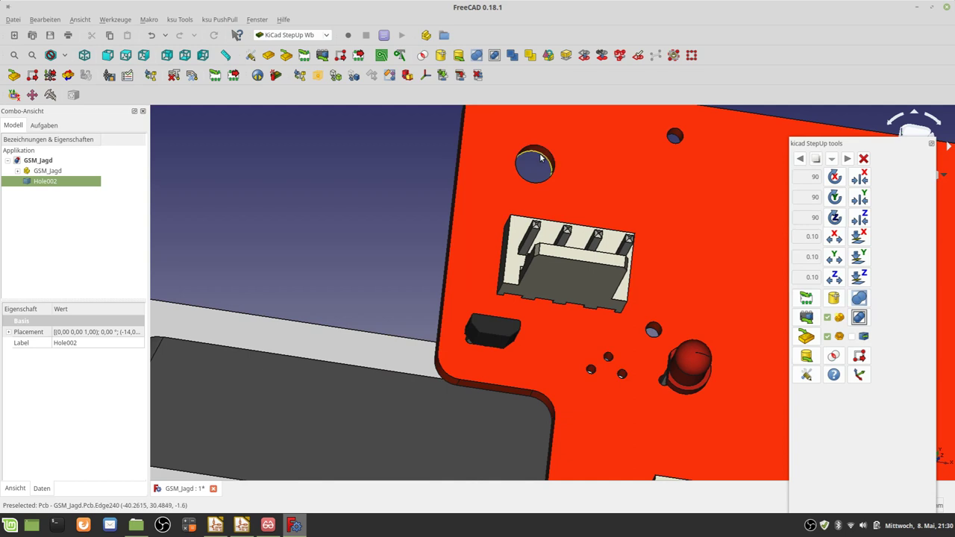
{"action": "left_click", "coordinate": [541, 157]}
Add the enclosure standoff's hole edge to the selection alongside the PCB hole.
{"action": "scroll", "coordinate": [356, 366], "scroll_direction": "down", "scroll_amount": 2}
{"action": "scroll", "coordinate": [176, 464], "scroll_direction": "down", "scroll_amount": 1}
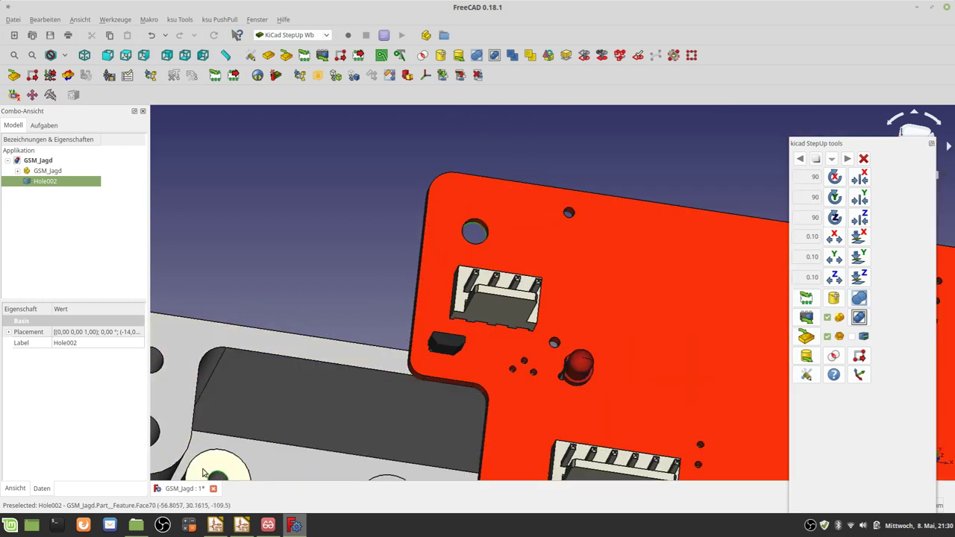
{"action": "scroll", "coordinate": [209, 463], "scroll_direction": "down", "scroll_amount": 2}
{"action": "middle_click_drag", "start_coordinate": [249, 446], "coordinate": [254, 442]}
{"action": "scroll", "coordinate": [254, 442], "scroll_direction": "up", "scroll_amount": 2}
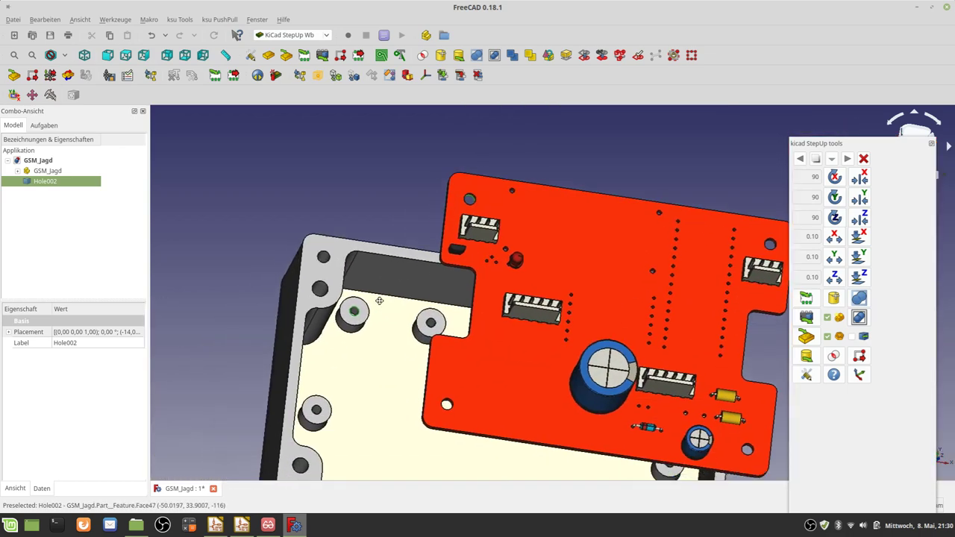
{"action": "scroll", "coordinate": [379, 319], "scroll_direction": "up", "scroll_amount": 2}
{"action": "scroll", "coordinate": [341, 299], "scroll_direction": "up", "scroll_amount": 2}
{"action": "left_click", "coordinate": [331, 288]}
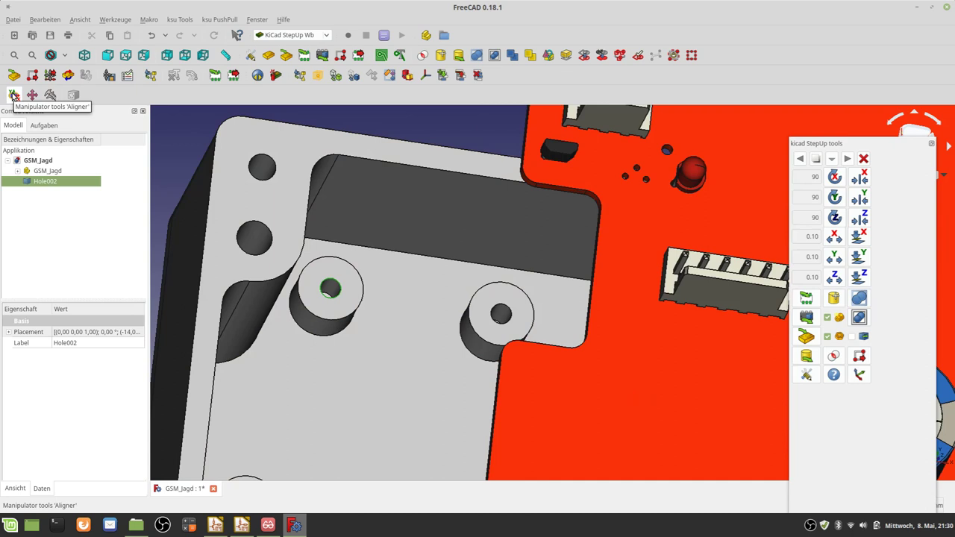
Use the Manipulator Aligner to line up the GSM_Jagd PCB hole with the Hole002 standoff hole.
{"action": "left_click", "coordinate": [14, 96]}
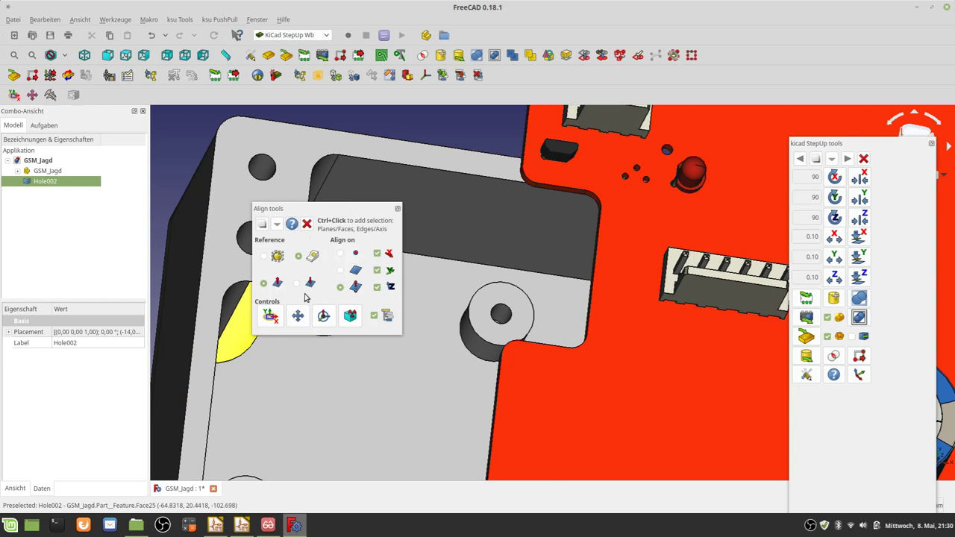
{"action": "left_click", "coordinate": [270, 315]}
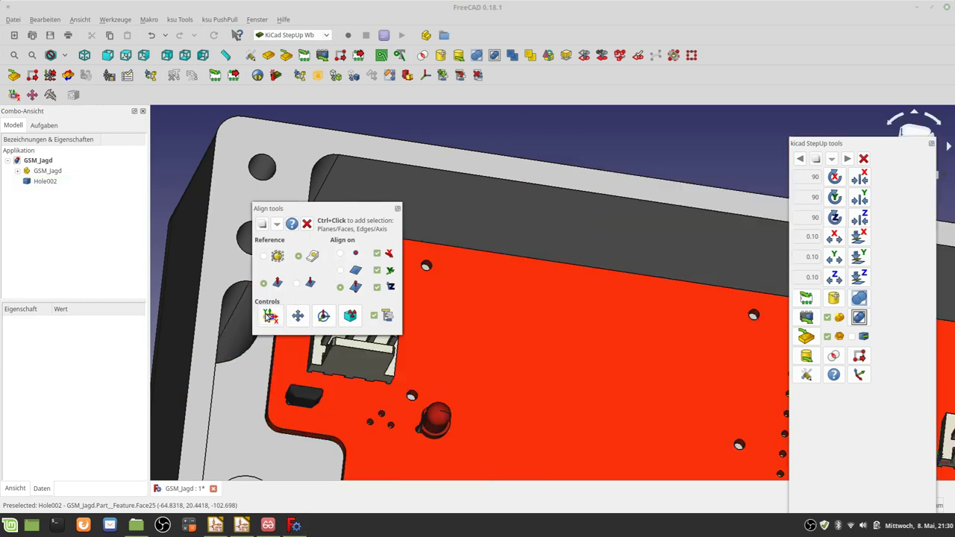
{"action": "left_click", "coordinate": [307, 224]}
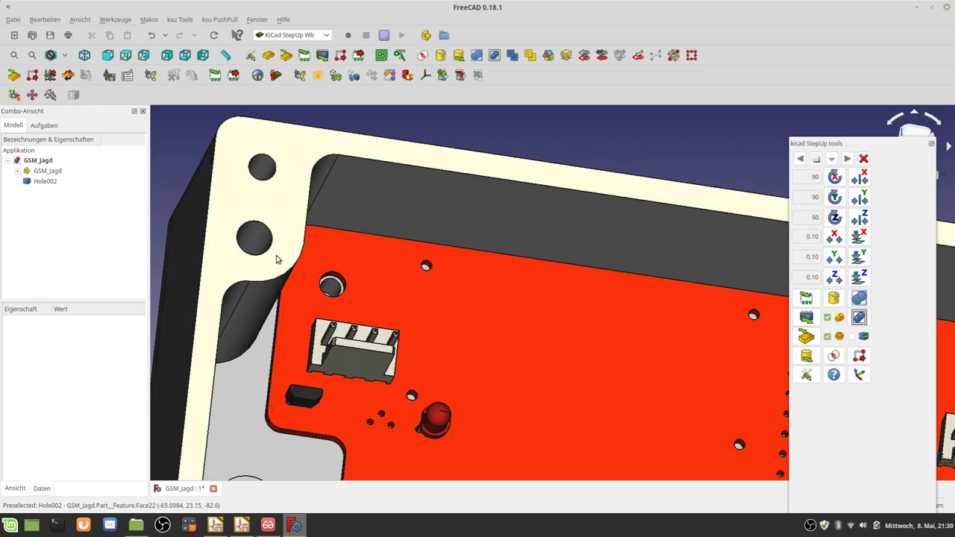
View the board from the top and zoom into a mounting hole to confirm it sits over the standoff.
{"action": "key", "text": "2"}
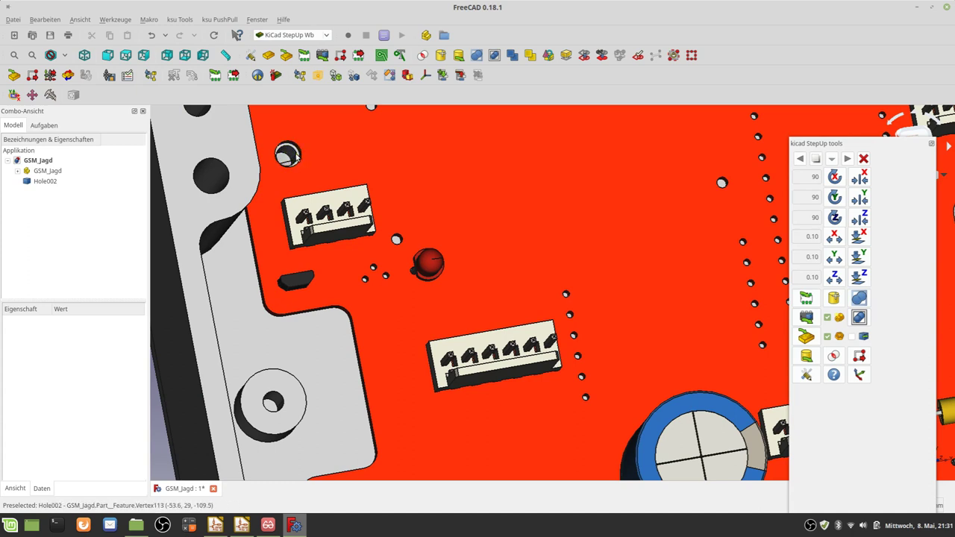
{"action": "scroll", "coordinate": [285, 154], "scroll_direction": "up", "scroll_amount": 2}
{"action": "scroll", "coordinate": [285, 154], "scroll_direction": "up", "scroll_amount": 5}
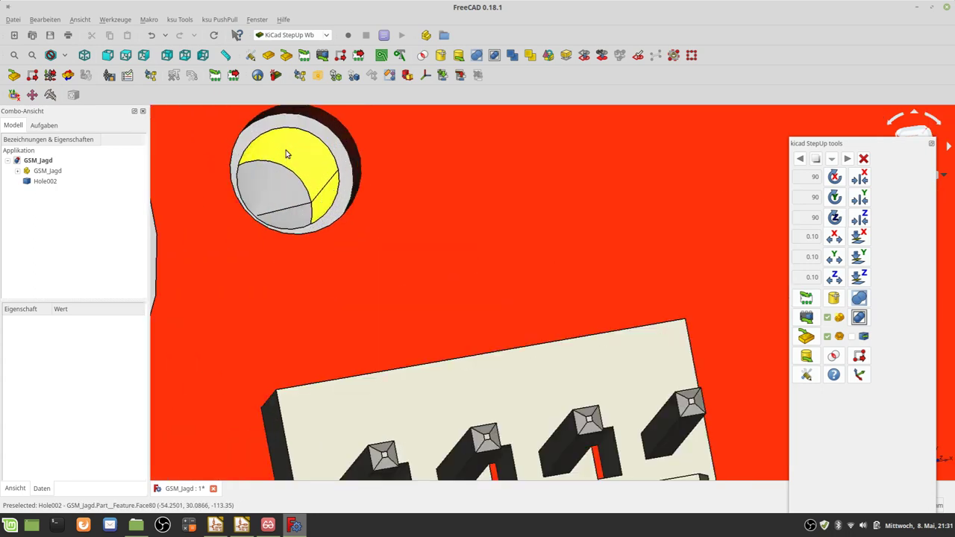
{"action": "scroll", "coordinate": [307, 142], "scroll_direction": "up", "scroll_amount": 2}
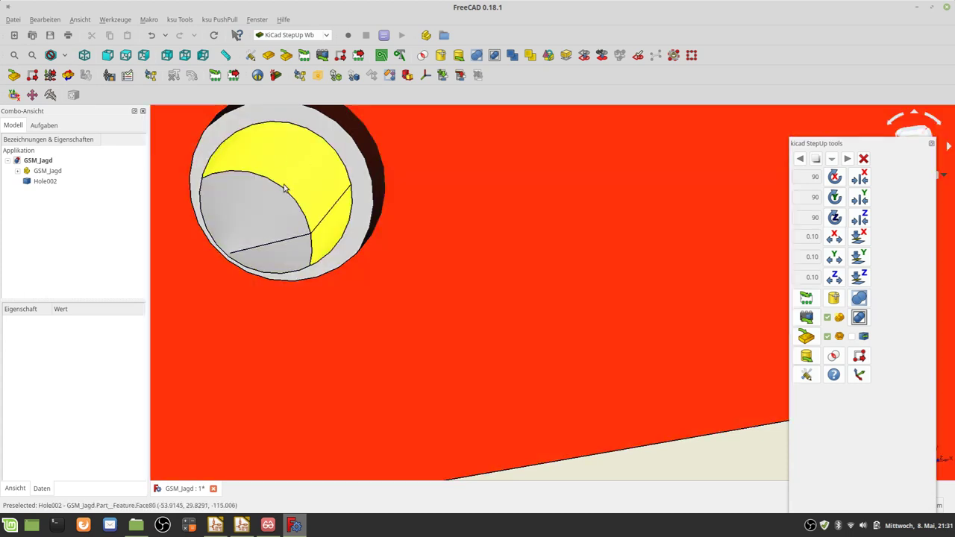
{"action": "scroll", "coordinate": [283, 188], "scroll_direction": "down", "scroll_amount": 2}
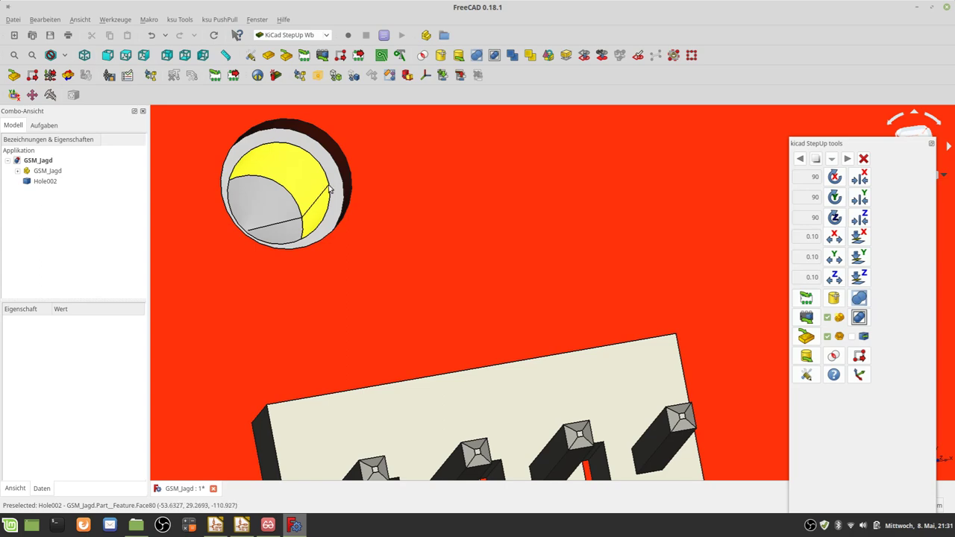
{"action": "scroll", "coordinate": [328, 188], "scroll_direction": "down", "scroll_amount": 3}
{"action": "scroll", "coordinate": [334, 188], "scroll_direction": "down", "scroll_amount": 5}
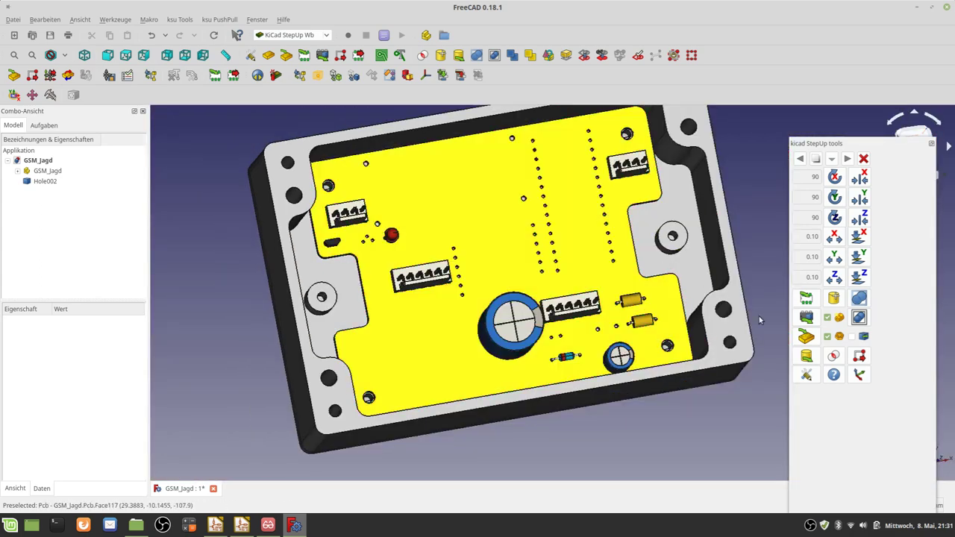
{"action": "mouse_move", "coordinate": [728, 327]}
{"action": "middle_mouse_down"}
{"action": "mouse_move", "coordinate": [680, 376]}
{"action": "mouse_move", "coordinate": [739, 318]}
{"action": "mouse_move", "coordinate": [724, 316]}
{"action": "mouse_move", "coordinate": [714, 248]}
{"action": "middle_mouse_up"}
{"action": "scroll", "coordinate": [712, 257], "scroll_direction": "up", "scroll_amount": 1}
{"action": "scroll", "coordinate": [709, 276], "scroll_direction": "up", "scroll_amount": 2}
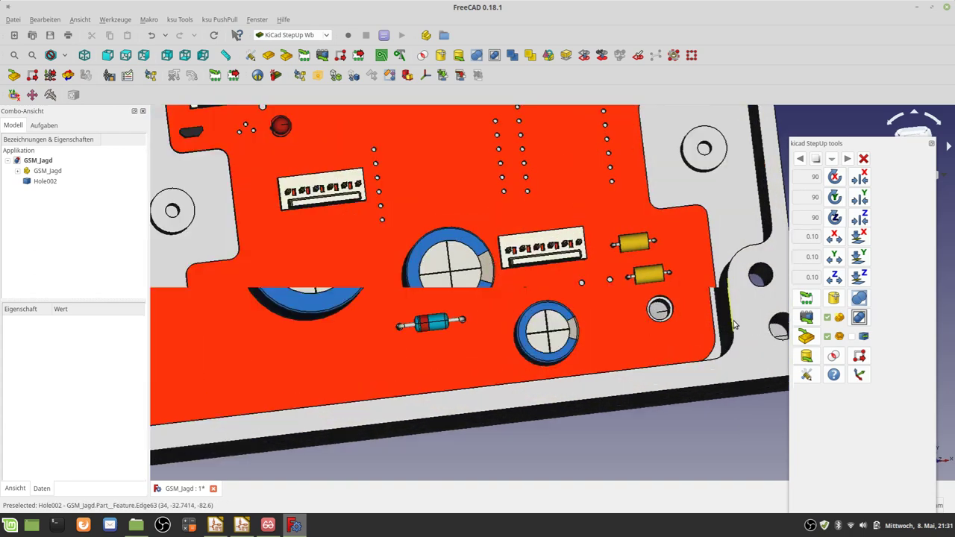
{"action": "scroll", "coordinate": [705, 295], "scroll_direction": "up", "scroll_amount": 2}
{"action": "scroll", "coordinate": [702, 310], "scroll_direction": "up", "scroll_amount": 2}
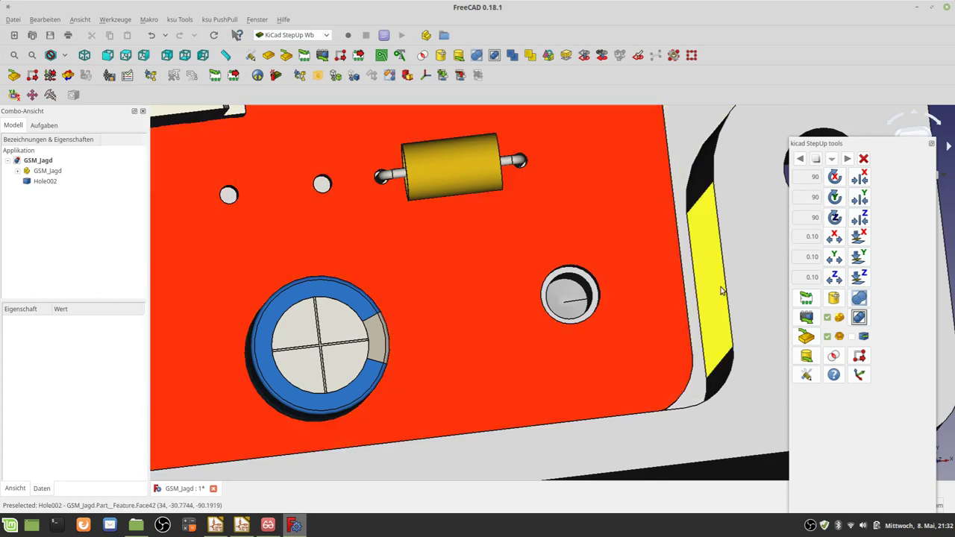
{"action": "scroll", "coordinate": [749, 261], "scroll_direction": "down", "scroll_amount": 5}
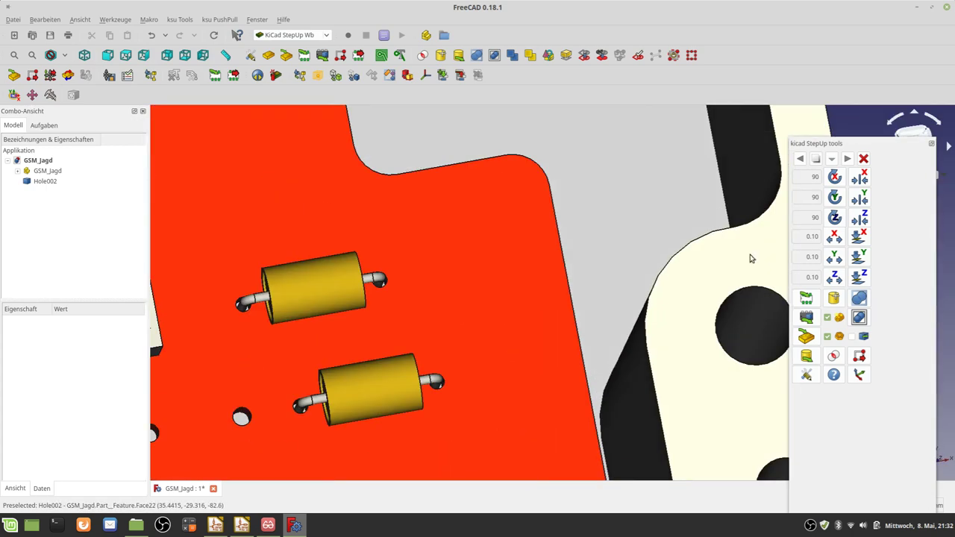
{"action": "scroll", "coordinate": [636, 285], "scroll_direction": "down", "scroll_amount": 4}
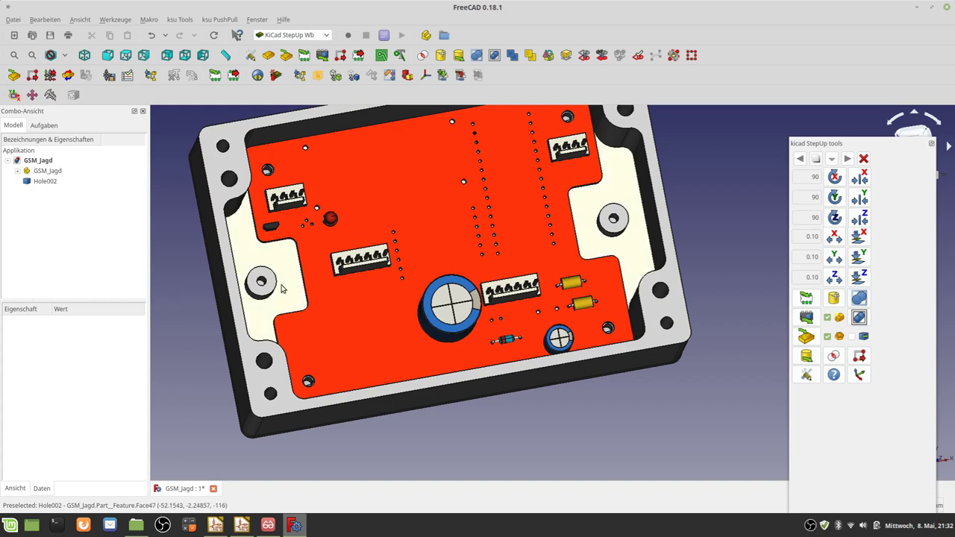
Orbit the enclosure to look at its inner walls and front wall.
{"action": "scroll", "coordinate": [277, 296], "scroll_direction": "down", "scroll_amount": 2}
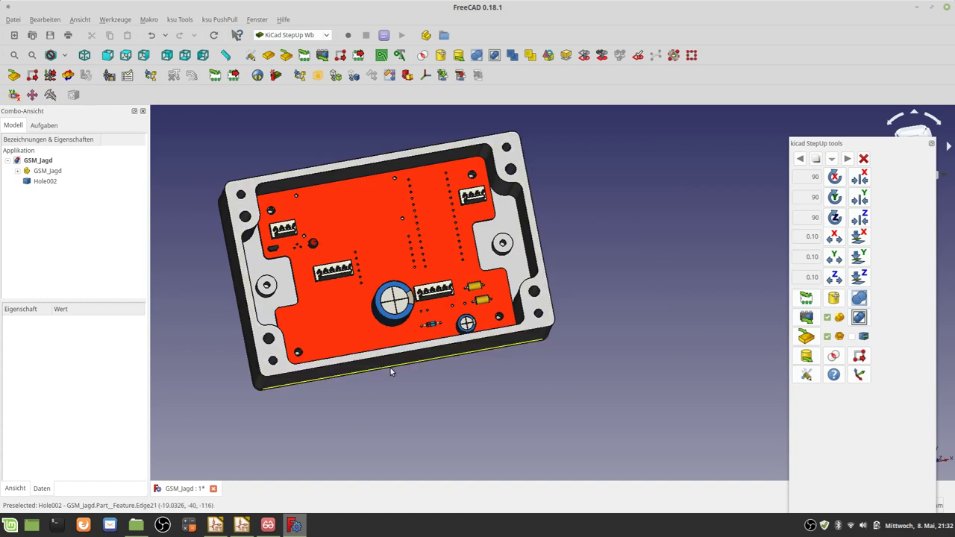
{"action": "middle_click_drag", "start_coordinate": [391, 368], "coordinate": [396, 331]}
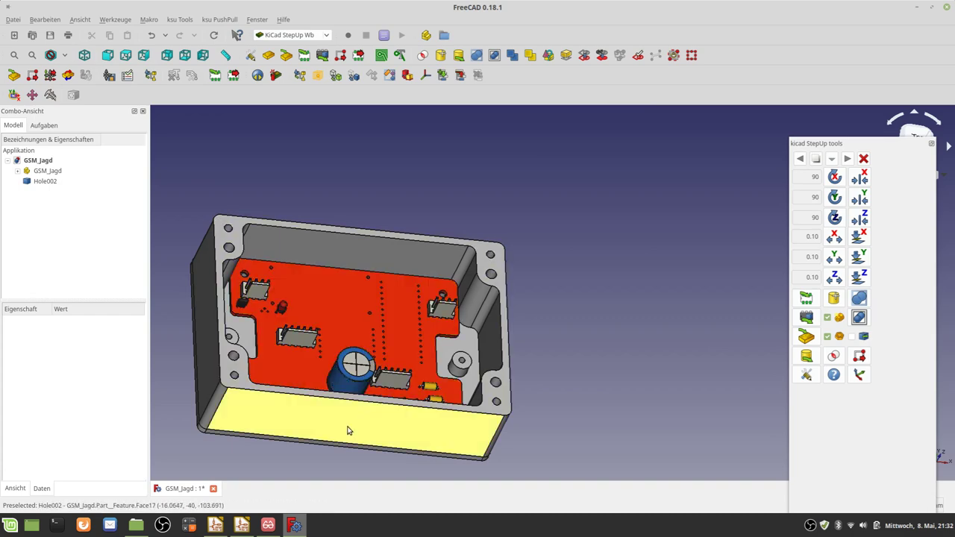
{"action": "middle_click_drag", "start_coordinate": [347, 428], "coordinate": [281, 443]}
{"action": "right_click", "coordinate": [281, 443]}
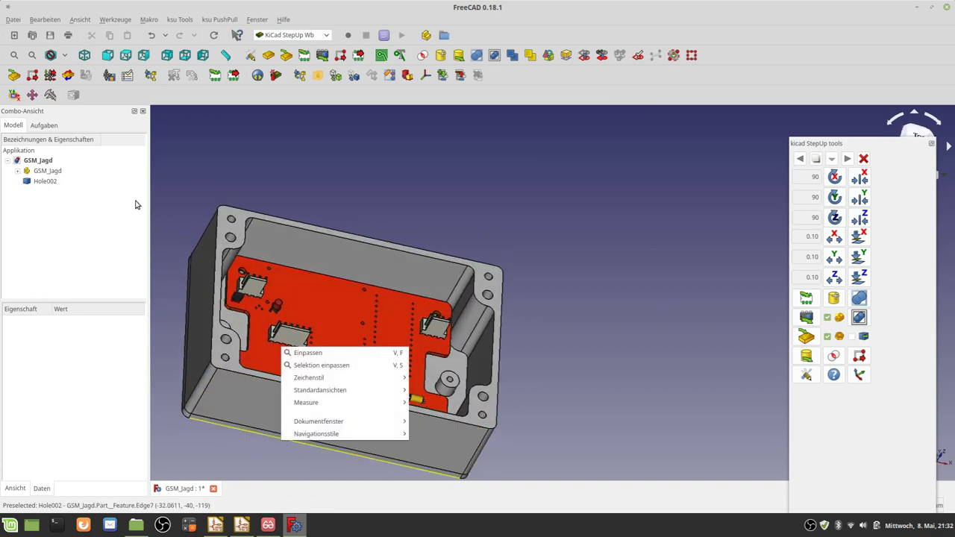
{"action": "left_click", "coordinate": [149, 57]}
Switch to the Right view, zoom in, and tilt to see how deep the PCB sits.
{"action": "left_click", "coordinate": [143, 56]}
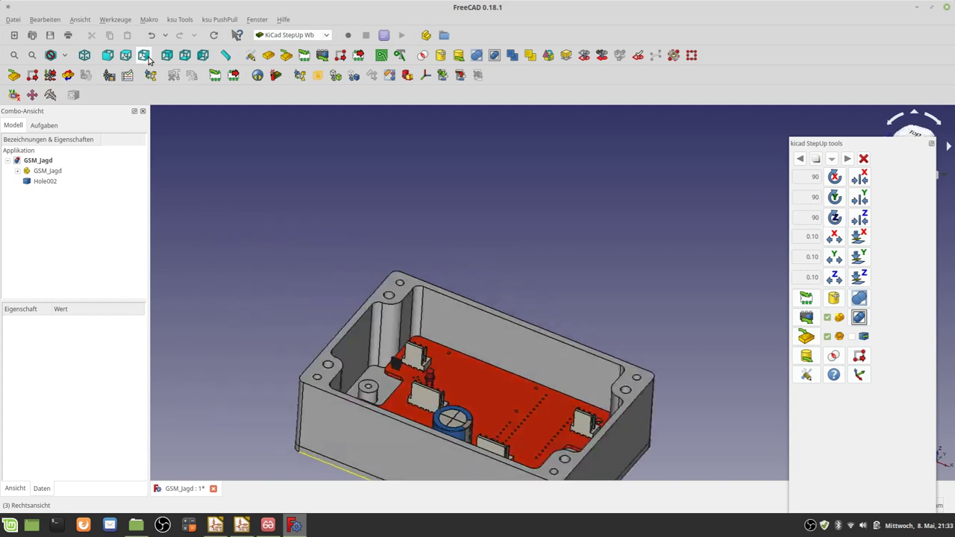
{"action": "scroll", "coordinate": [413, 341], "scroll_direction": "up", "scroll_amount": 2}
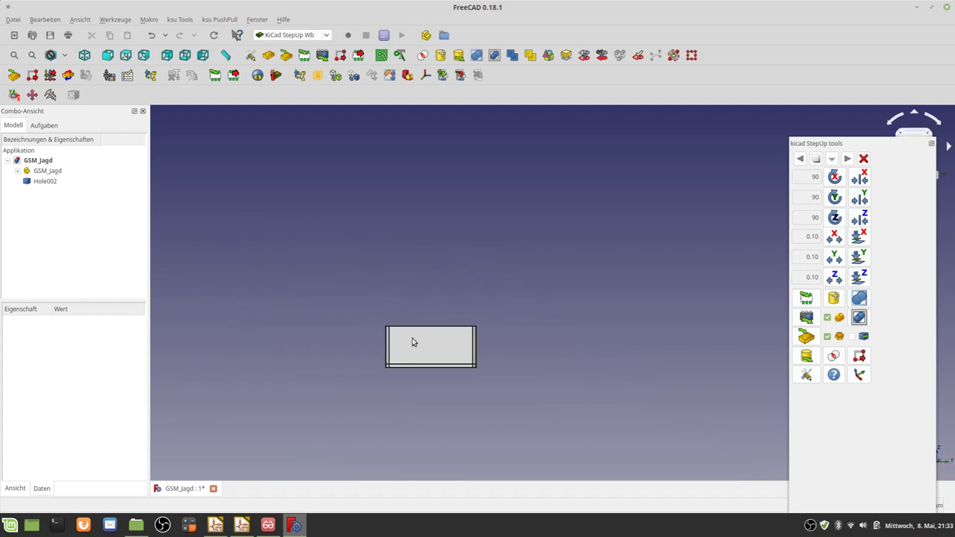
{"action": "scroll", "coordinate": [421, 361], "scroll_direction": "up", "scroll_amount": 3}
{"action": "scroll", "coordinate": [413, 327], "scroll_direction": "up", "scroll_amount": 4}
{"action": "scroll", "coordinate": [411, 330], "scroll_direction": "down", "scroll_amount": 2}
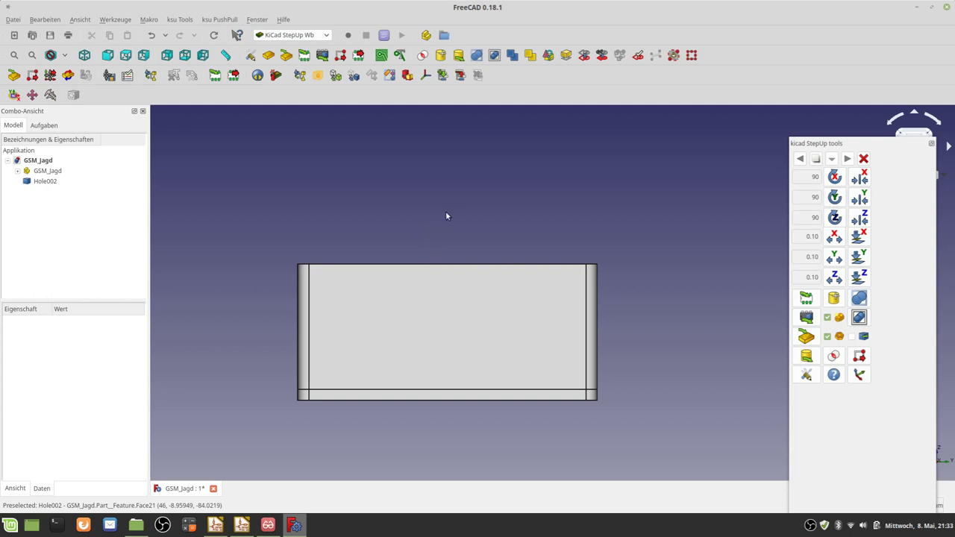
{"action": "middle_click_drag", "start_coordinate": [431, 282], "coordinate": [431, 326]}
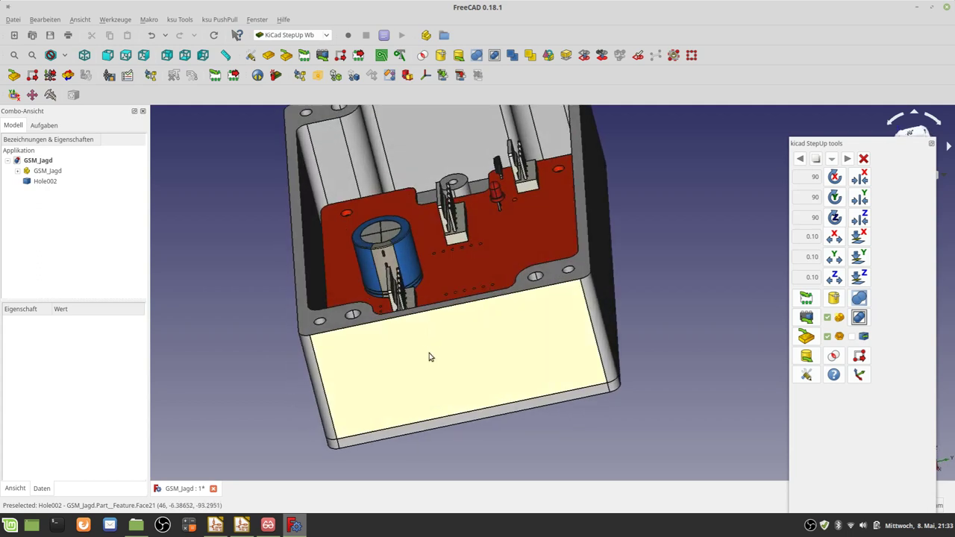